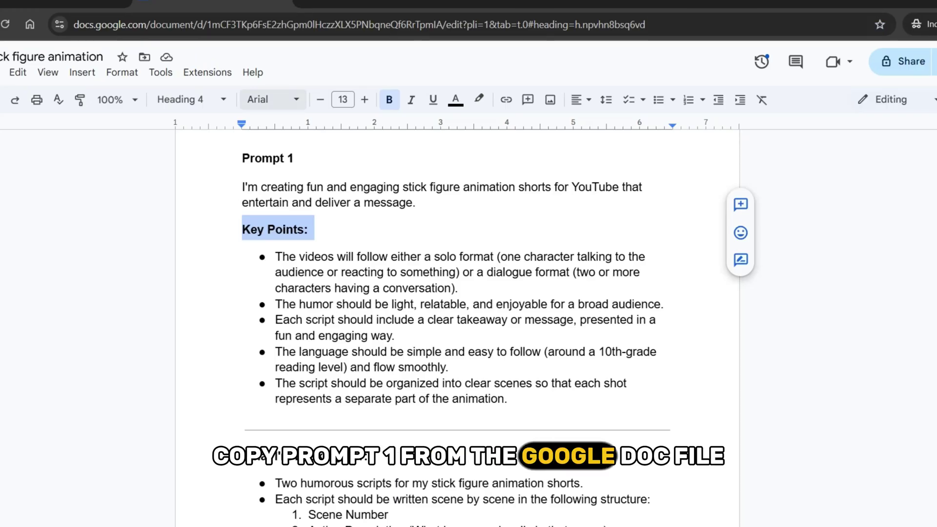
# - Copy the full Prompt 1 text from the prompts document, then switch to ChatGPT and submit it as a message
pyautogui.click(273, 229)
pyautogui.scroll(2, 274, 229)
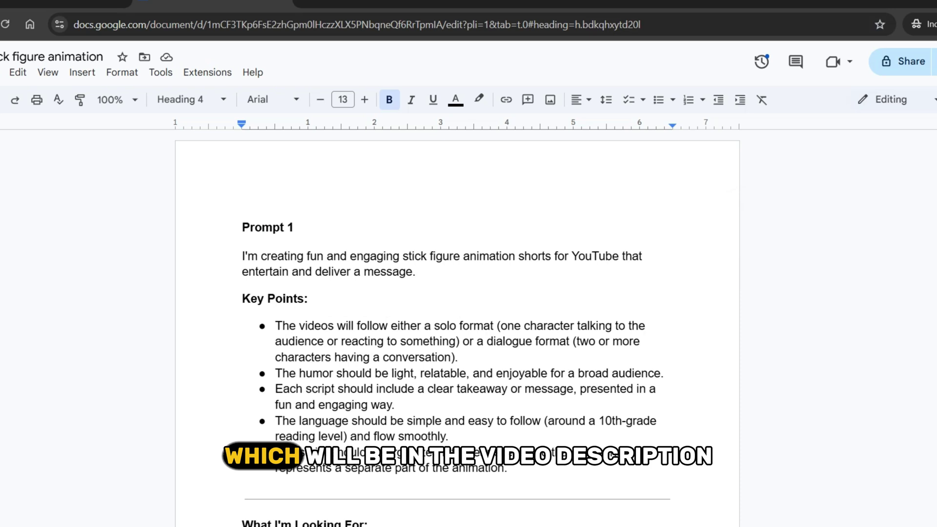
pyautogui.scroll(-2, 458, 327)
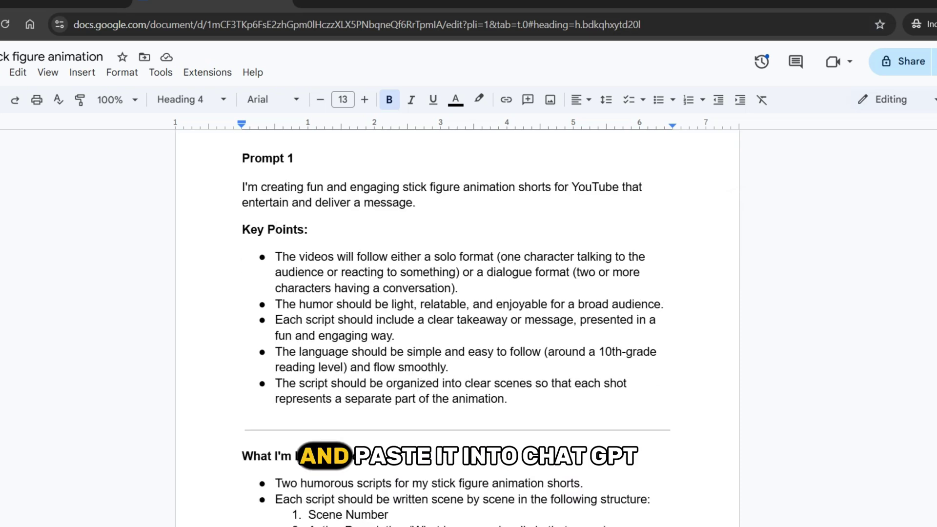
pyautogui.moveTo(500, 257); pyautogui.dragTo(429, 272)
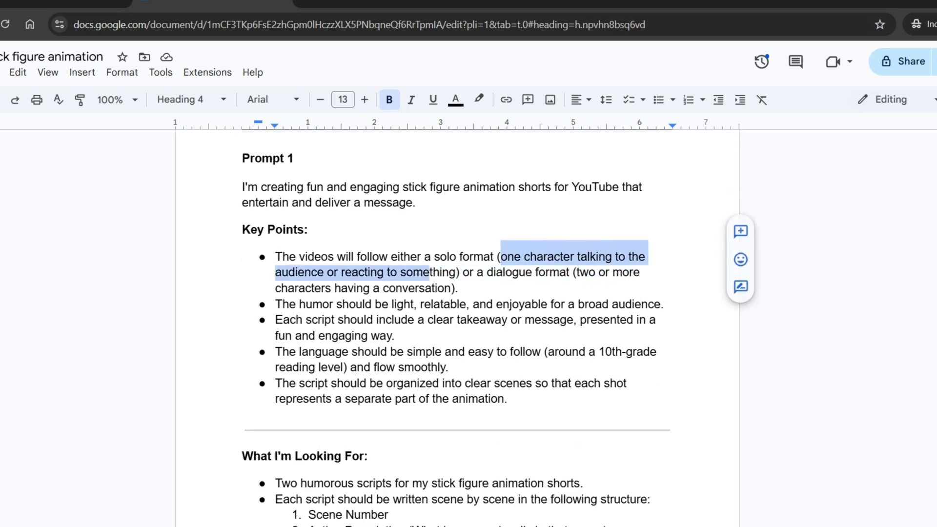
pyautogui.moveTo(576, 273); pyautogui.dragTo(463, 288)
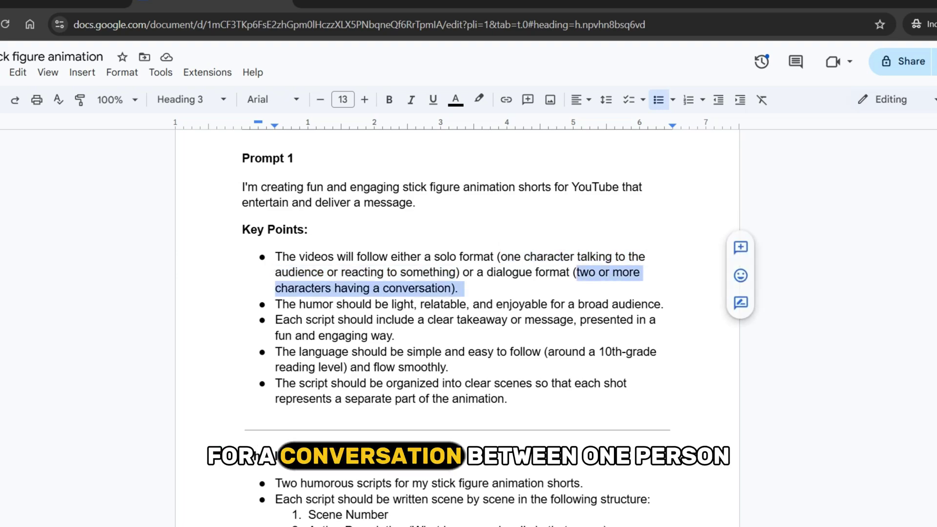
pyautogui.scroll(2, 499, 244)
pyautogui.moveTo(242, 218); pyautogui.dragTo(442, 229)
pyautogui.rightClick(430, 149)
pyautogui.click(469, 189)
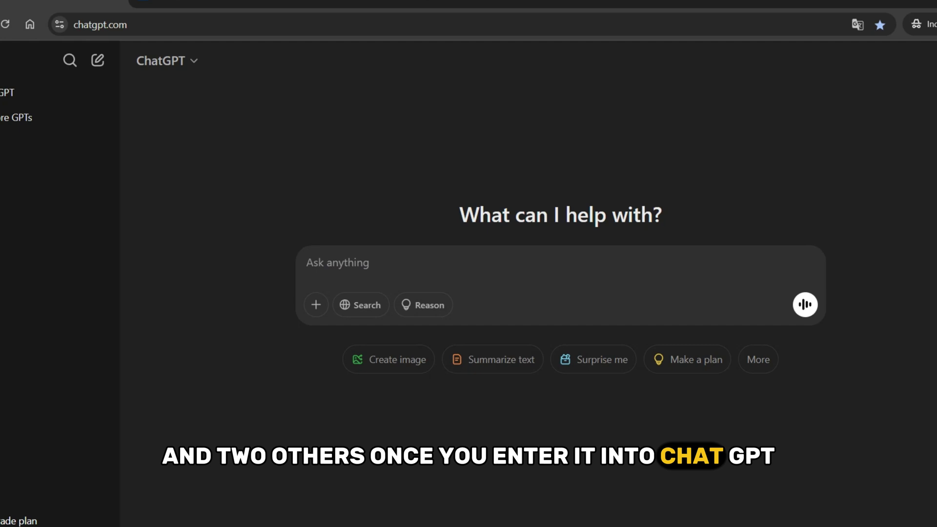
pyautogui.hotkey('ctrl', 'v')
pyautogui.press('Return')
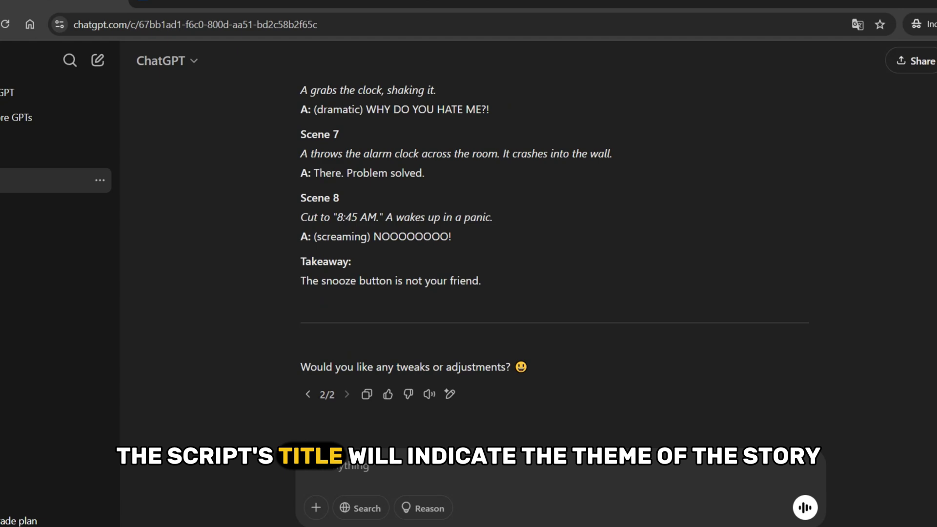
# - Copy the Script 1 title "The Last Slice" from the ChatGPT reply and paste it into the message box
pyautogui.scroll(15, 555, 244)
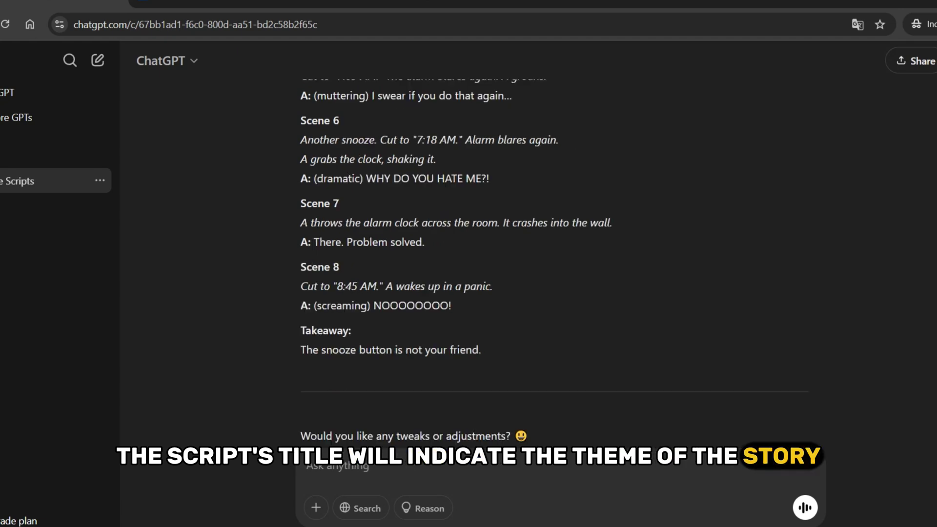
pyautogui.scroll(3, 554, 244)
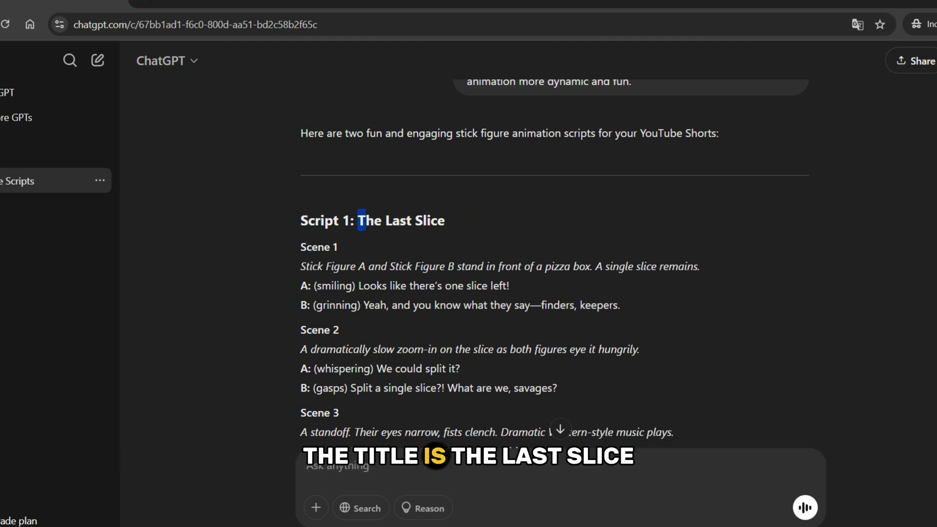
pyautogui.scroll(-2, 554, 268)
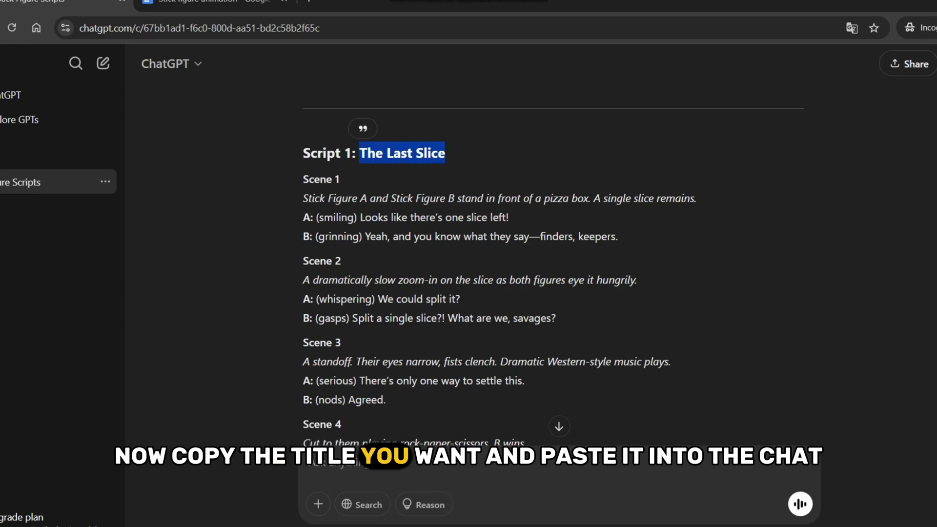
pyautogui.rightClick(442, 160)
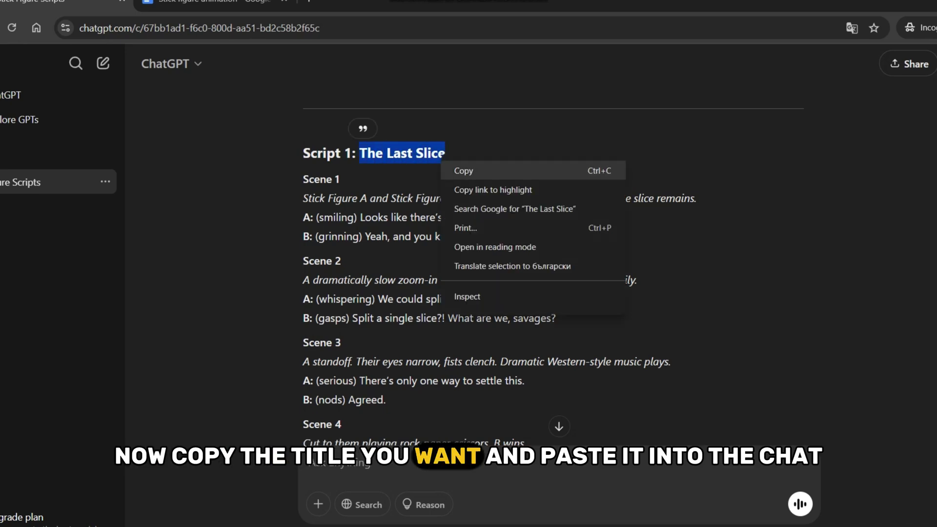
pyautogui.click(466, 169)
pyautogui.rightClick(312, 462)
pyautogui.click(318, 305)
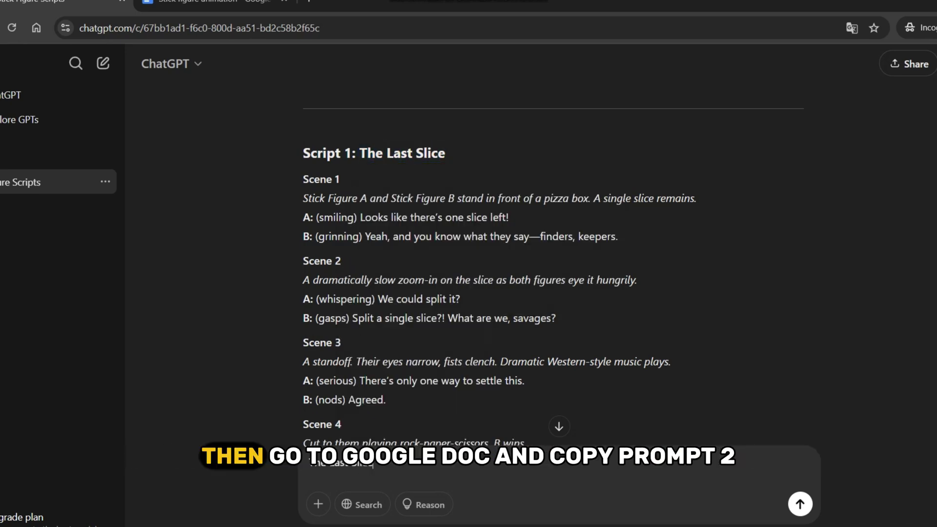
# - Switch to the "Stick figure animation" document in Google Docs and copy the Prompt 2 text through the character description format
pyautogui.click(214, 2)
pyautogui.scroll(-3, 457, 293)
pyautogui.moveTo(246, 223); pyautogui.dragTo(322, 448)
pyautogui.rightClick(323, 446)
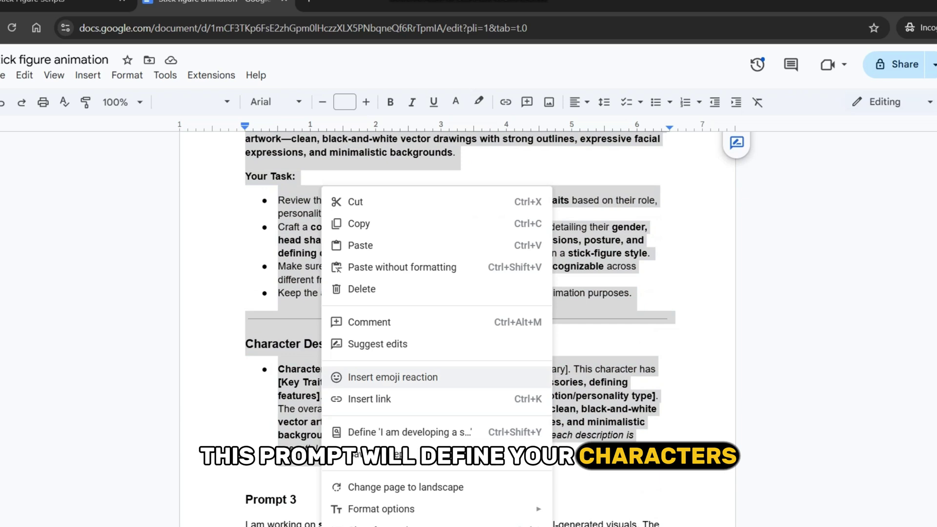
pyautogui.click(349, 222)
# - Return to ChatGPT, add the copied Prompt 2 text on a new line below "The Last Slice" and send the message
pyautogui.click(63, 3)
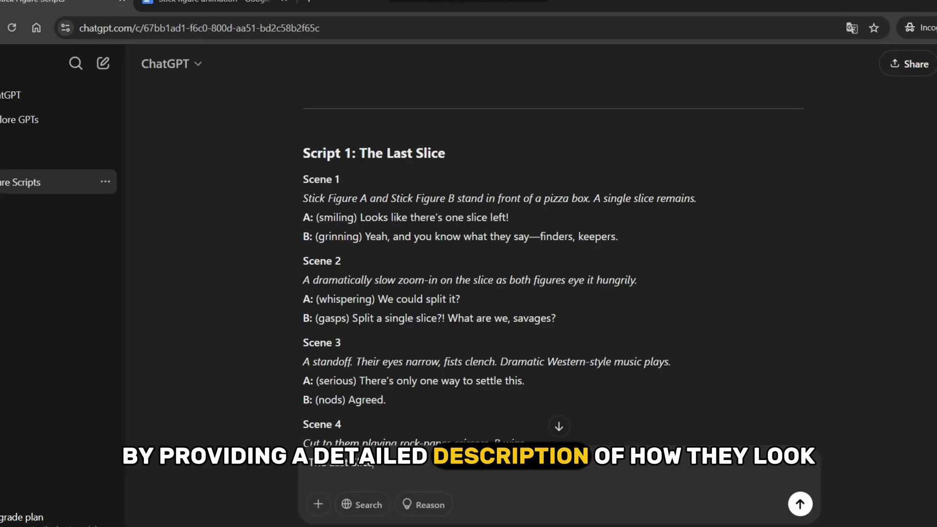
pyautogui.hotkey('shift', 'Return')
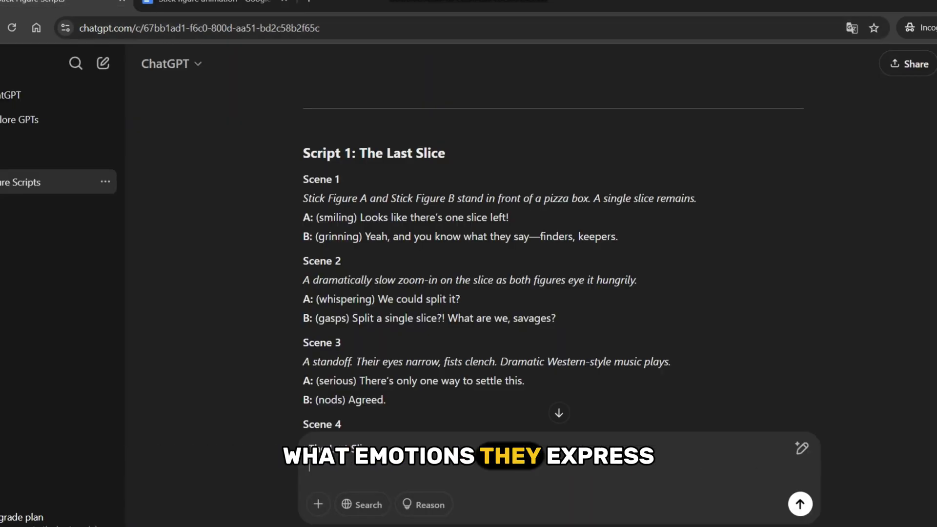
pyautogui.hotkey('ctrl', 'v')
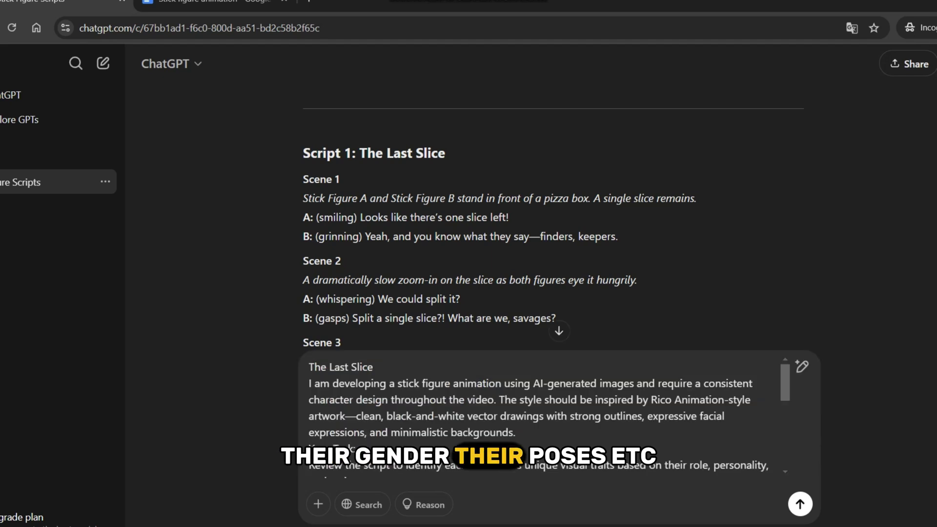
pyautogui.press('Return')
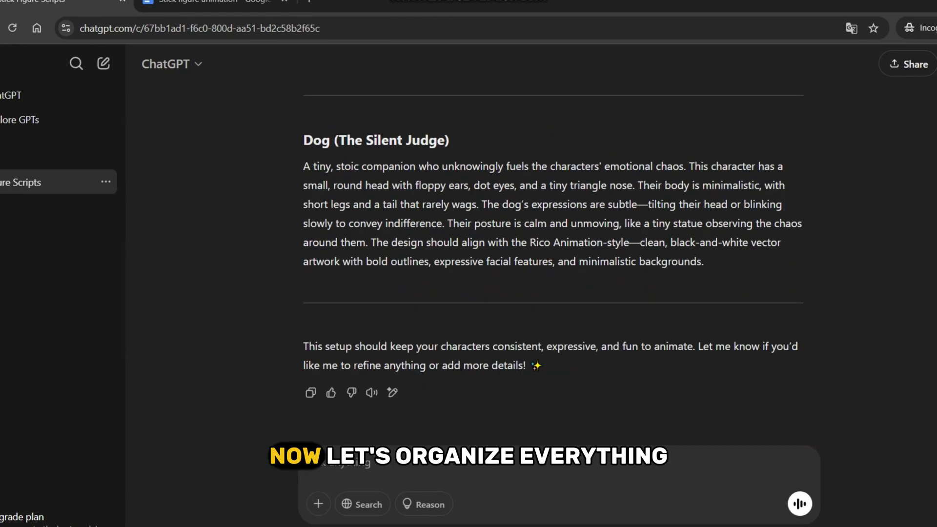
# - Copy the complete Script 1, The Last Slice, from its title through the takeaway in the ChatGPT conversation
pyautogui.scroll(15, 553, 263)
pyautogui.moveTo(304, 188); pyautogui.dragTo(483, 310)
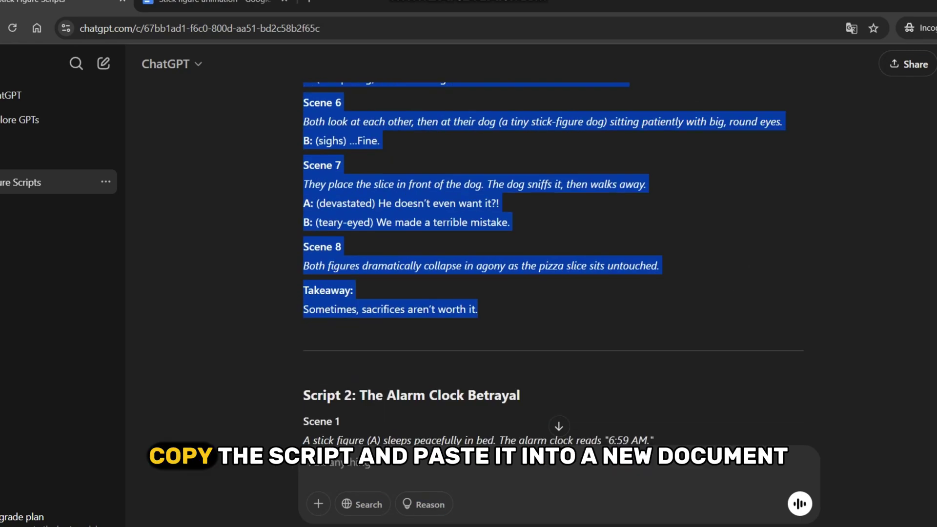
pyautogui.rightClick(356, 315)
pyautogui.click(371, 320)
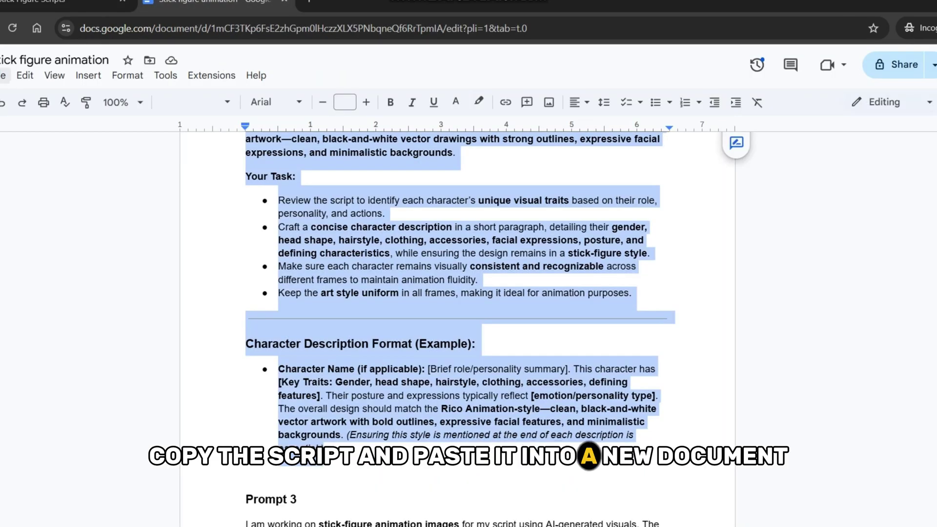
# - Create a new Google Docs document from the prompts document and paste the copied script into it
pyautogui.click(4, 75)
pyautogui.moveTo(15, 99)
pyautogui.click(249, 103)
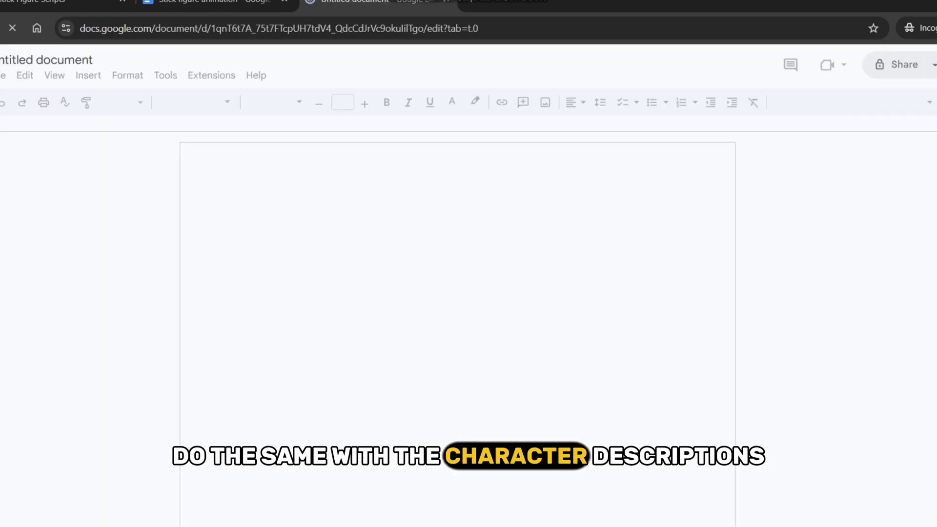
pyautogui.hotkey('ctrl', 'v')
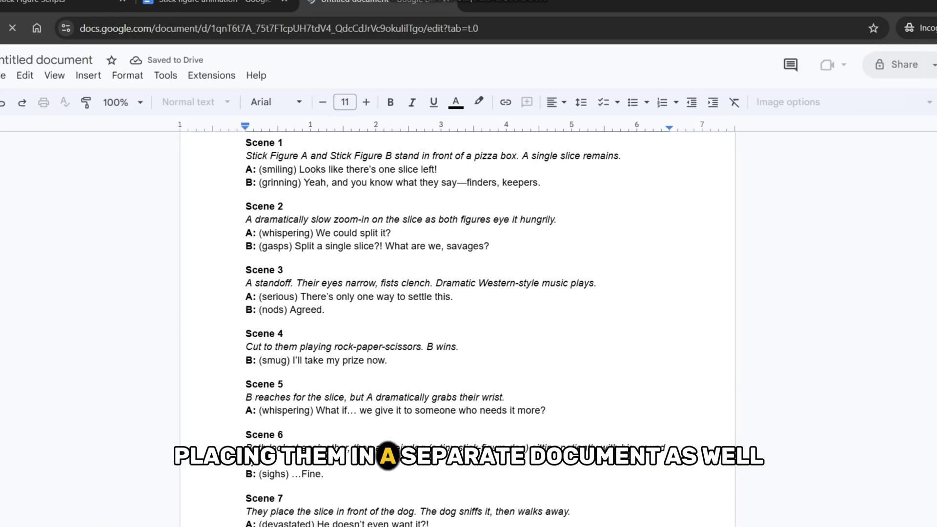
# - Create another new Google Docs document and fill it with the character descriptions from the ChatGPT reply
pyautogui.click(3, 75)
pyautogui.moveTo(15, 99)
pyautogui.click(248, 103)
pyautogui.click(44, 2)
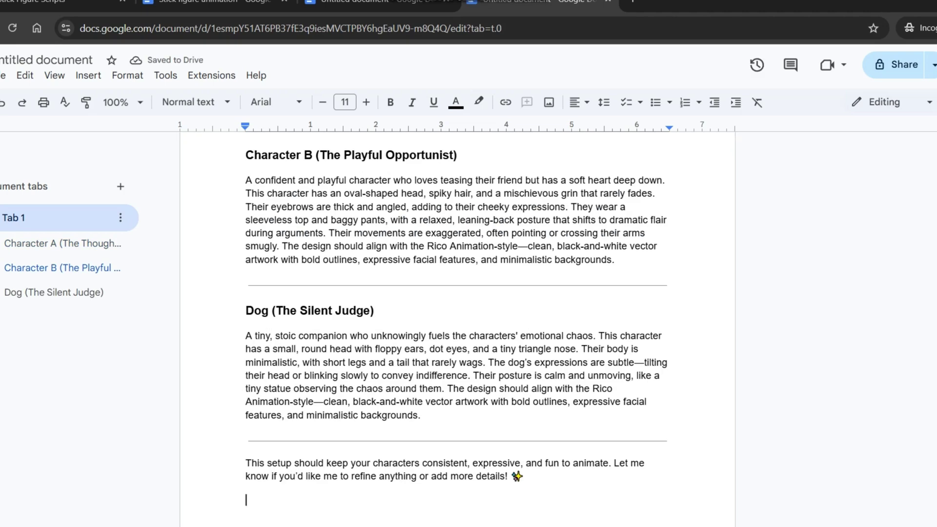
pyautogui.scroll(5, 556, 204)
pyautogui.hotkey('ctrl', 'End')
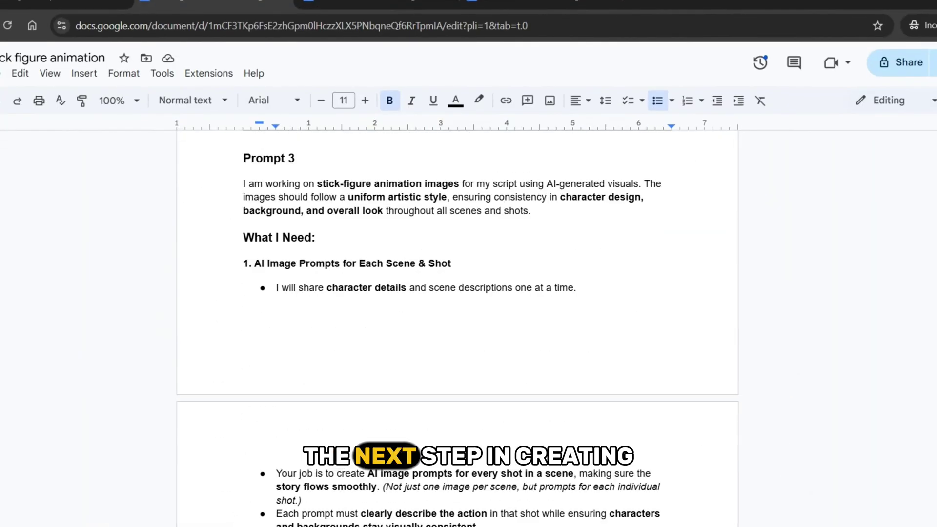
# - Copy all of Prompt 3 from the "Stick figure animation" document, then switch to ChatGPT and send it in the same conversation
pyautogui.moveTo(243, 158); pyautogui.dragTo(247, 505)
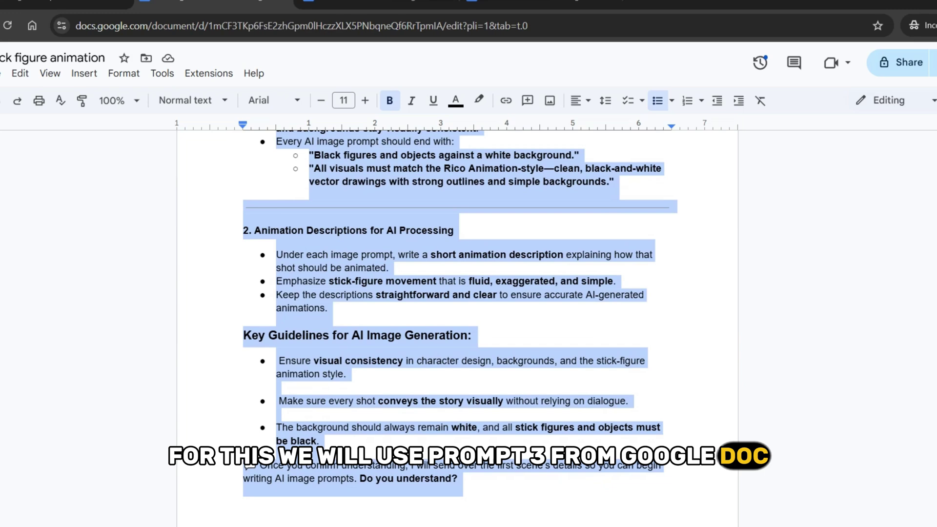
pyautogui.rightClick(461, 215)
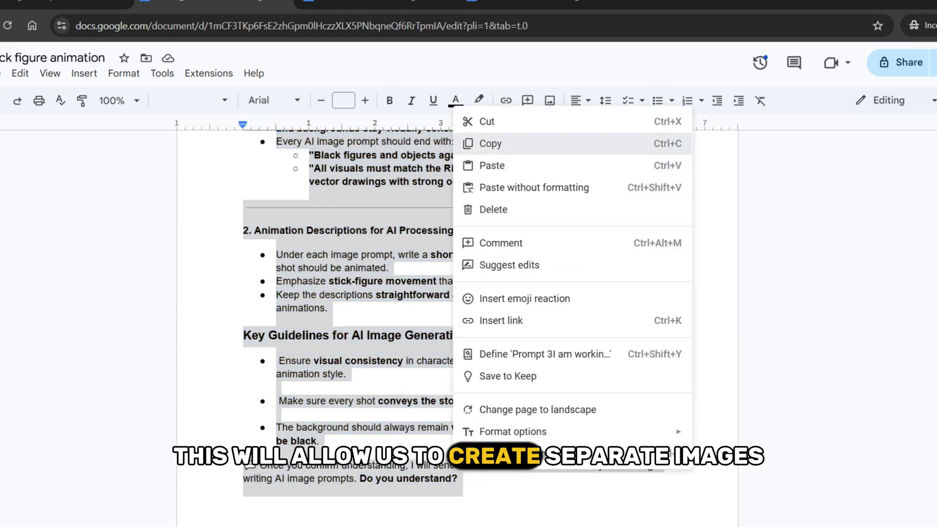
pyautogui.click(480, 142)
pyautogui.click(65, 3)
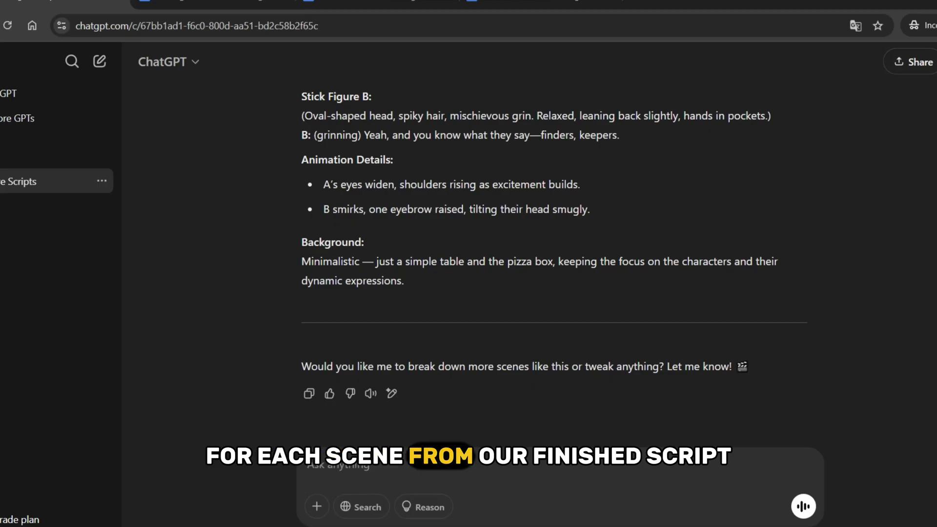
pyautogui.rightClick(449, 462)
pyautogui.click(468, 308)
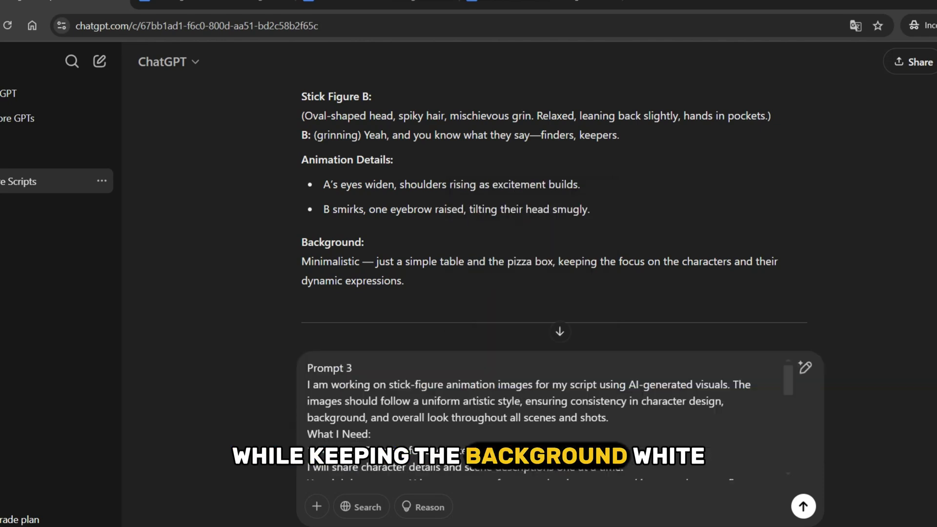
pyautogui.press('Return')
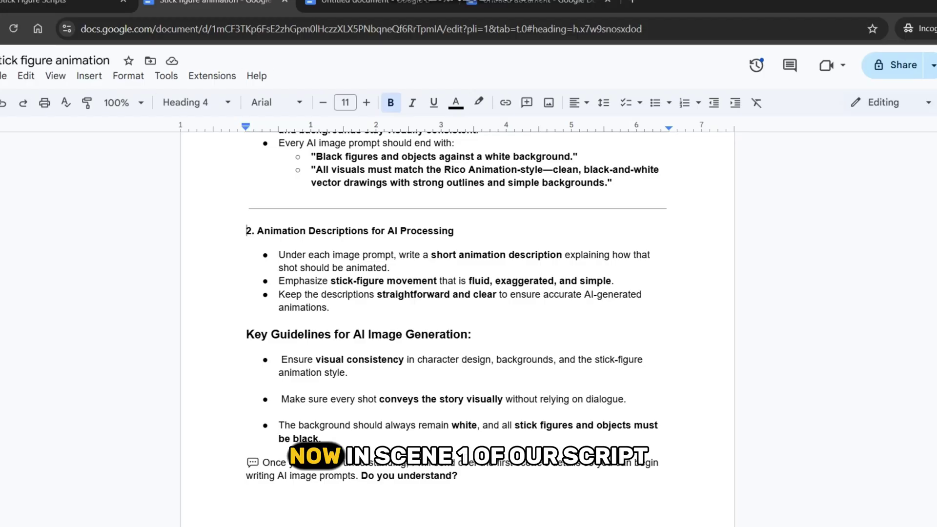
# - Switch to the script document in Google Docs, check which characters Scene 1 involves, and copy the Scene 1 text
pyautogui.click(378, 2)
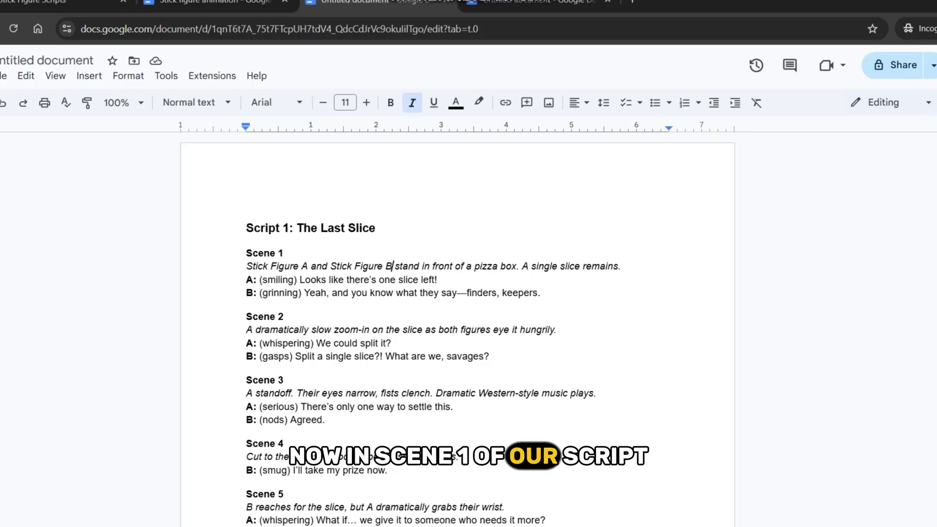
pyautogui.click(215, 2)
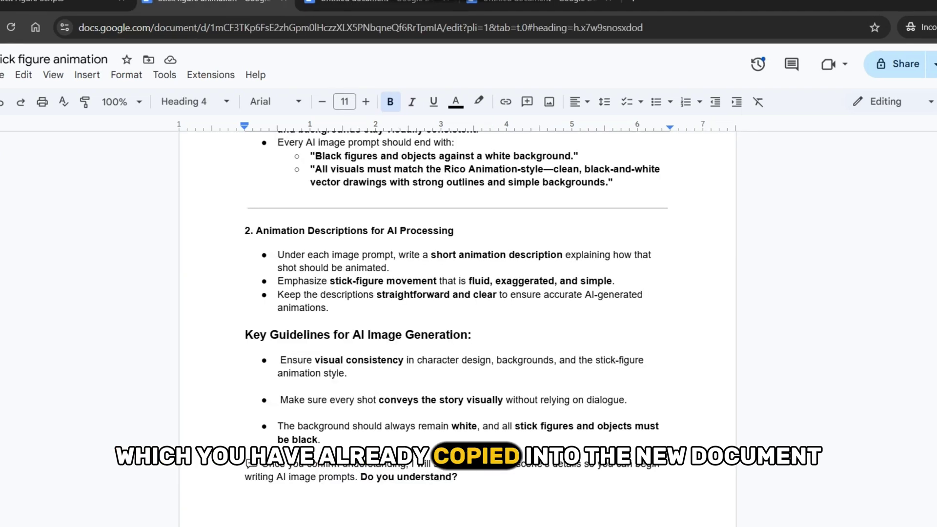
pyautogui.hotkey('ctrl', 'Tab')
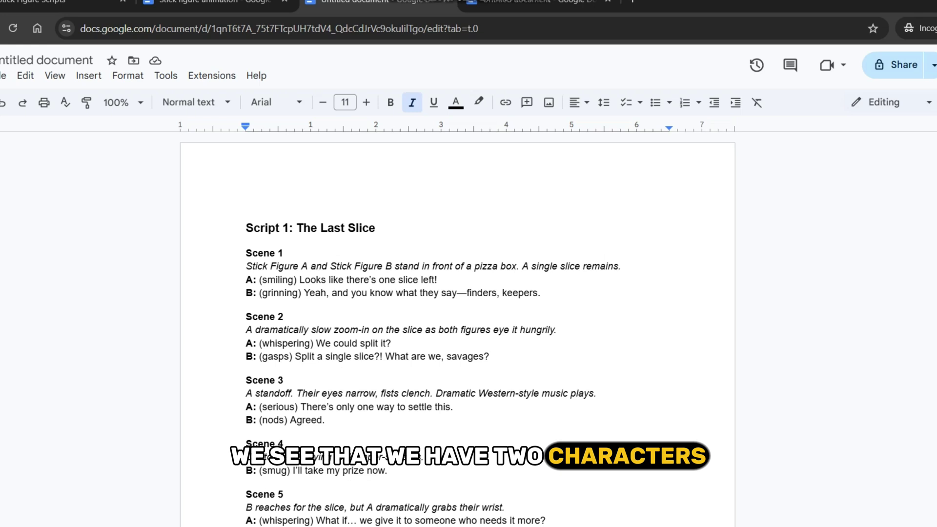
pyautogui.moveTo(245, 266); pyautogui.dragTo(297, 266)
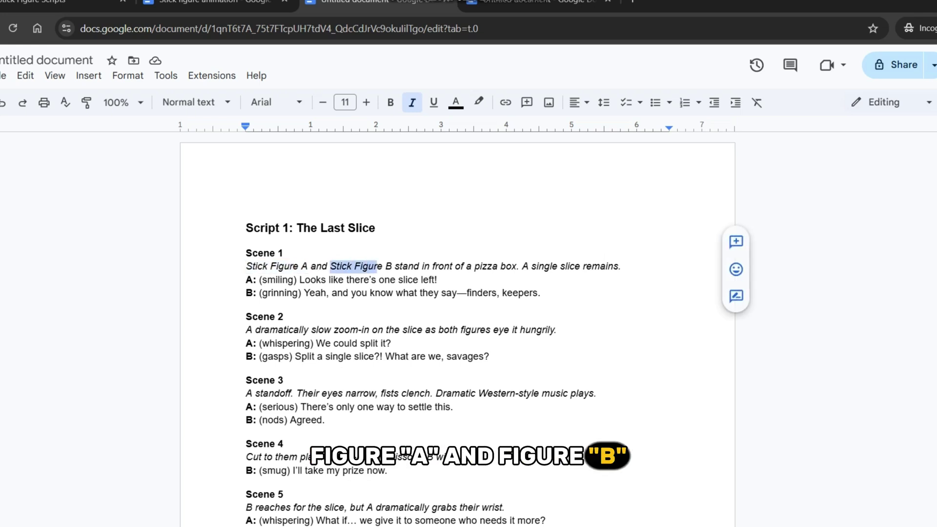
pyautogui.click(282, 280)
pyautogui.moveTo(246, 252); pyautogui.dragTo(289, 317)
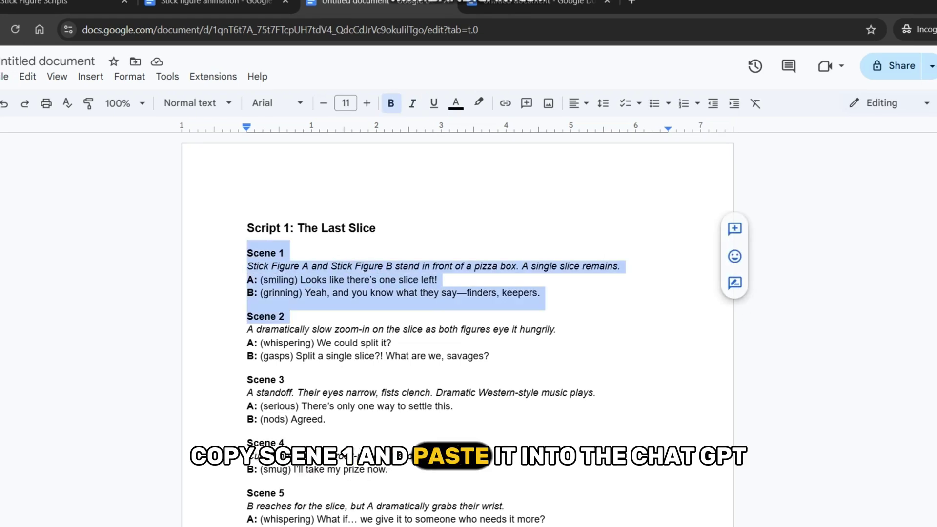
pyautogui.rightClick(476, 191)
pyautogui.click(512, 224)
# - Switch back to ChatGPT and paste the copied Scene 1 text into the message box
pyautogui.click(35, 4)
pyautogui.rightClick(378, 459)
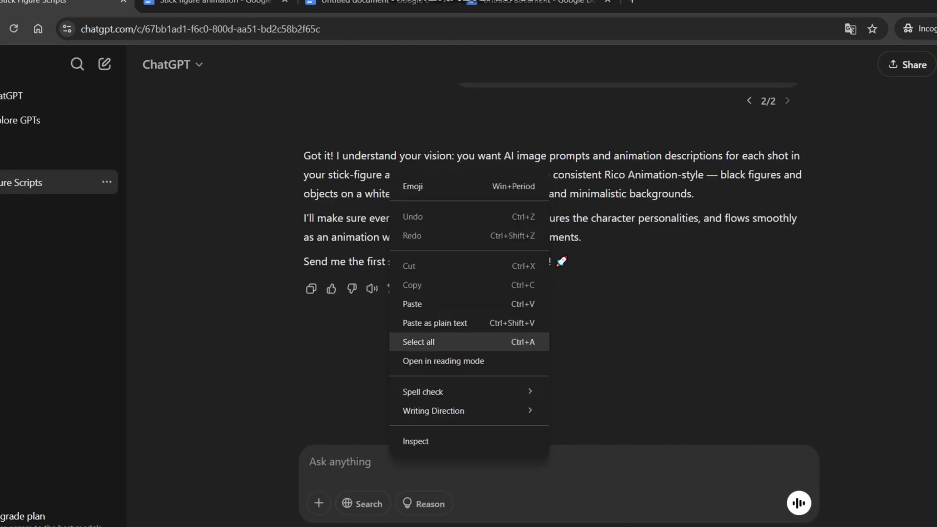
pyautogui.click(408, 303)
# - View the character descriptions document, then return to the script document and check which stick figures Scene 1 involves
pyautogui.click(513, 3)
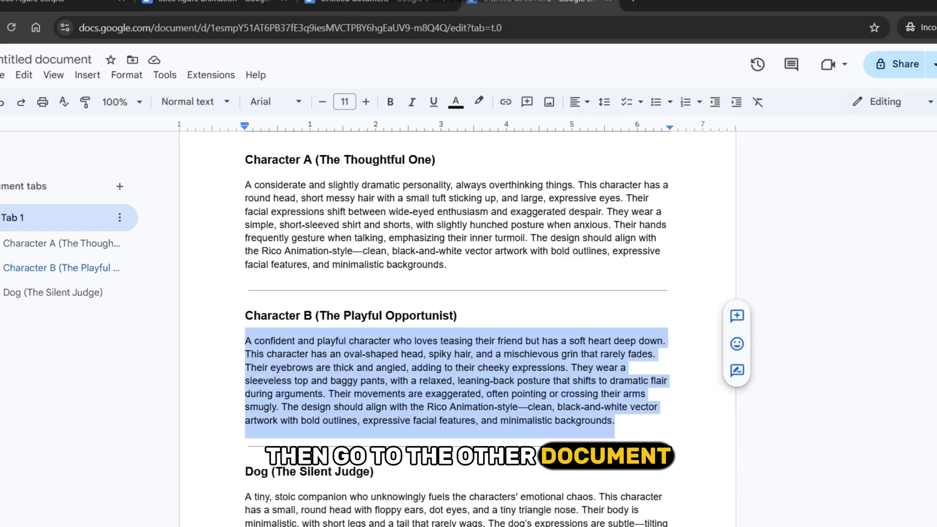
pyautogui.click(334, 292)
pyautogui.click(373, 3)
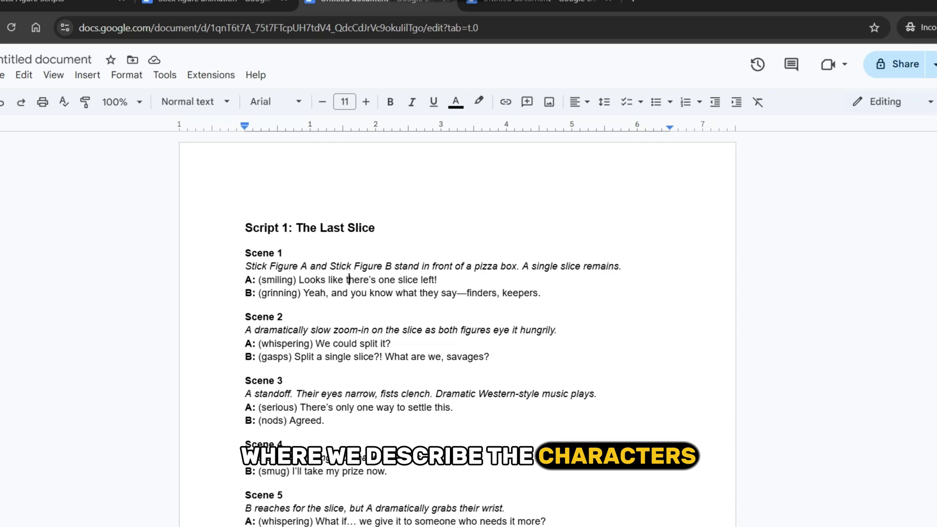
pyautogui.moveTo(307, 266); pyautogui.dragTo(262, 266)
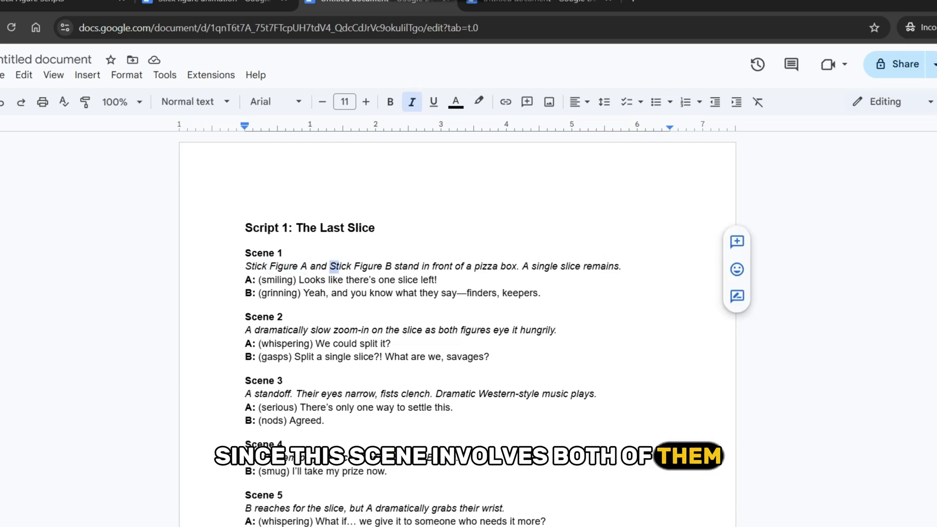
pyautogui.moveTo(339, 265); pyautogui.dragTo(391, 266)
# - Copy the Character A description from the characters document and paste it below the Scene 1 text in the ChatGPT message
pyautogui.hotkey('ctrl', 'pagedown')
pyautogui.moveTo(245, 252); pyautogui.dragTo(449, 344)
pyautogui.rightClick(426, 337)
pyautogui.click(444, 224)
pyautogui.hotkey('ctrl', '1')
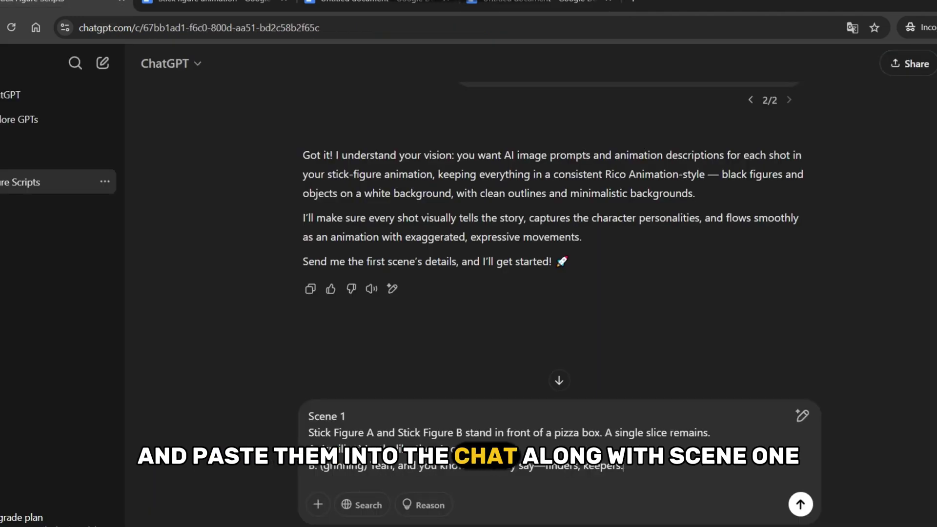
pyautogui.hotkey('shift', 'Return')
pyautogui.hotkey('ctrl', 'v')
# - Copy the Character B description from the characters document, add it to the ChatGPT message on a new line, and send the message
pyautogui.hotkey('ctrl', '4')
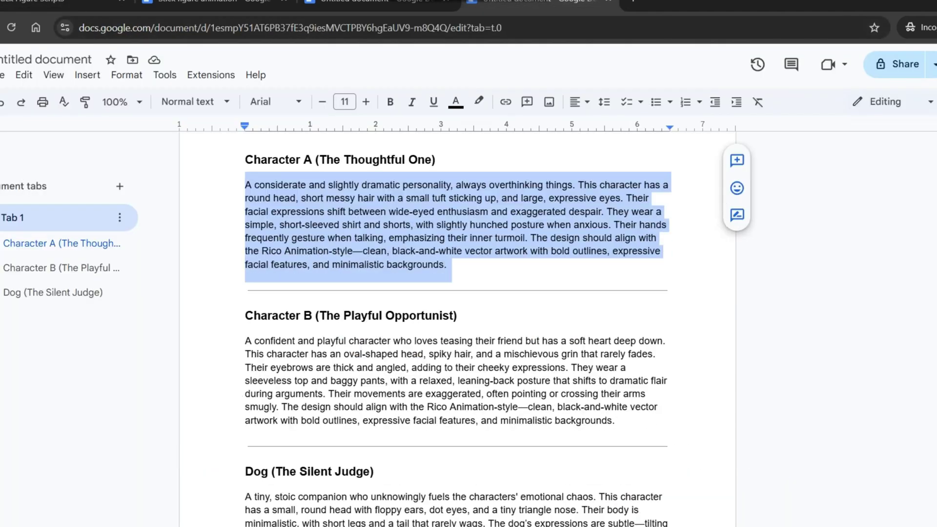
pyautogui.moveTo(245, 340); pyautogui.dragTo(616, 420)
pyautogui.rightClick(579, 414)
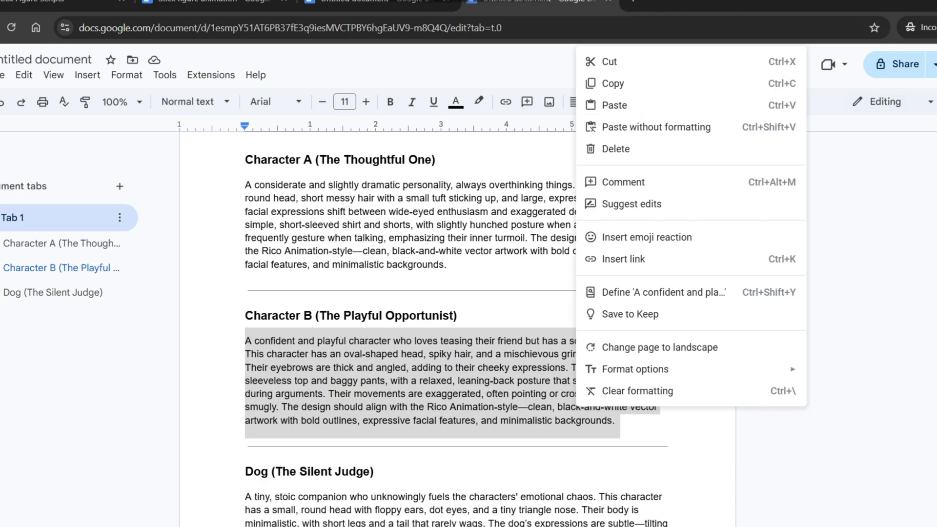
pyautogui.click(612, 83)
pyautogui.hotkey('ctrl', '1')
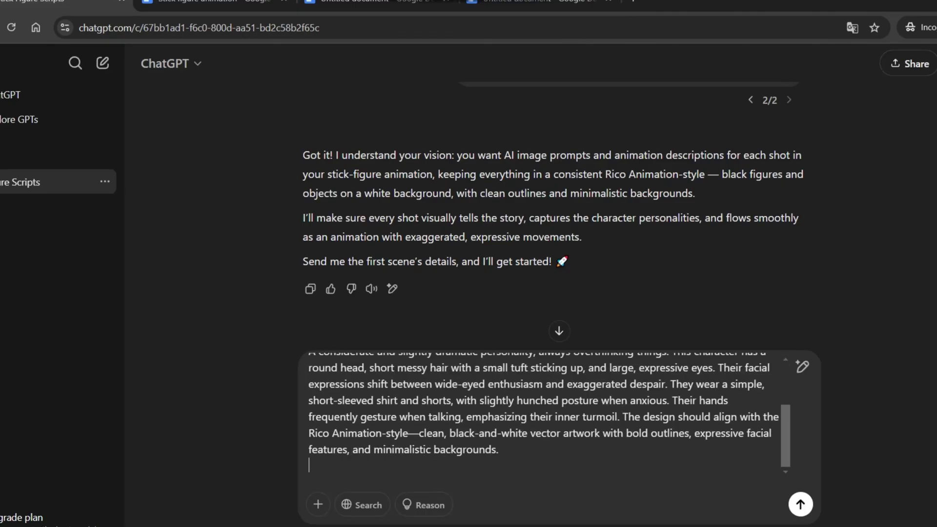
pyautogui.hotkey('ctrl', 'v')
pyautogui.press('Return')
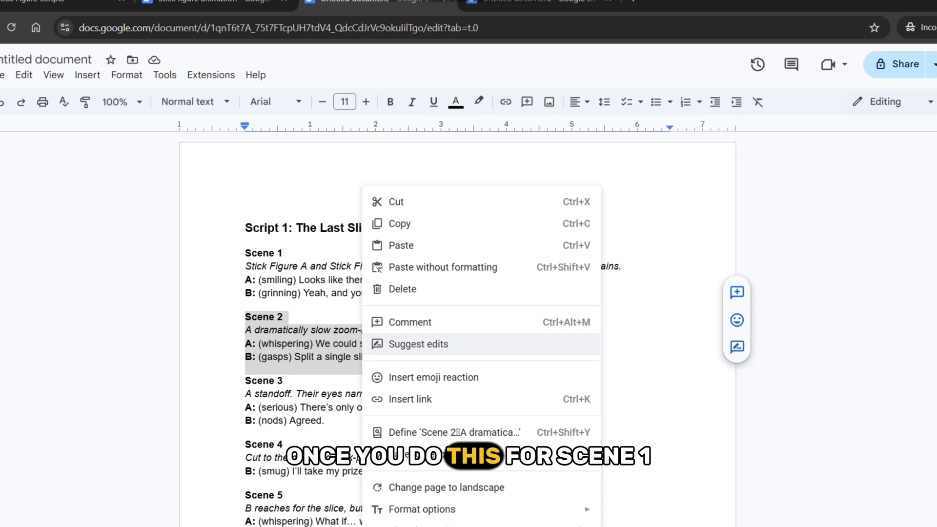
# - Review the ChatGPT message containing the Scene 2 text and the character descriptions, and send it
pyautogui.press('Escape')
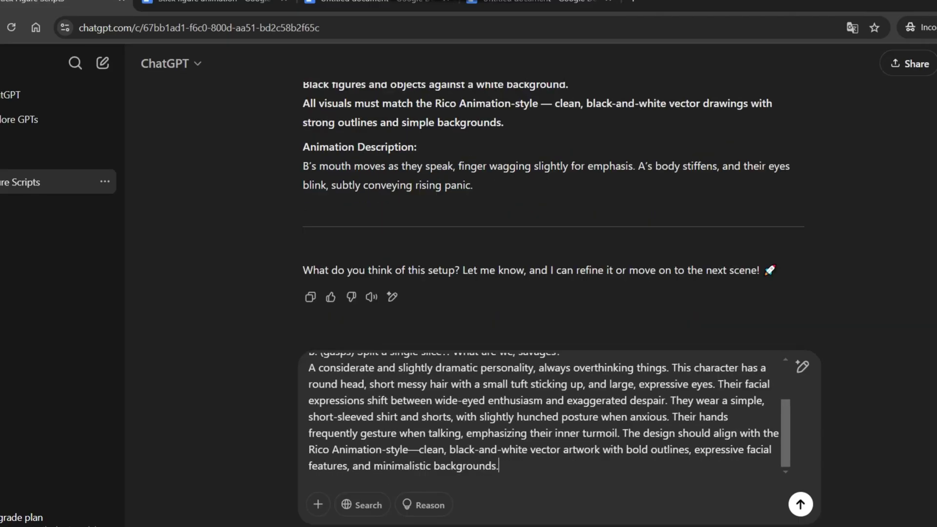
pyautogui.scroll(2, 542, 415)
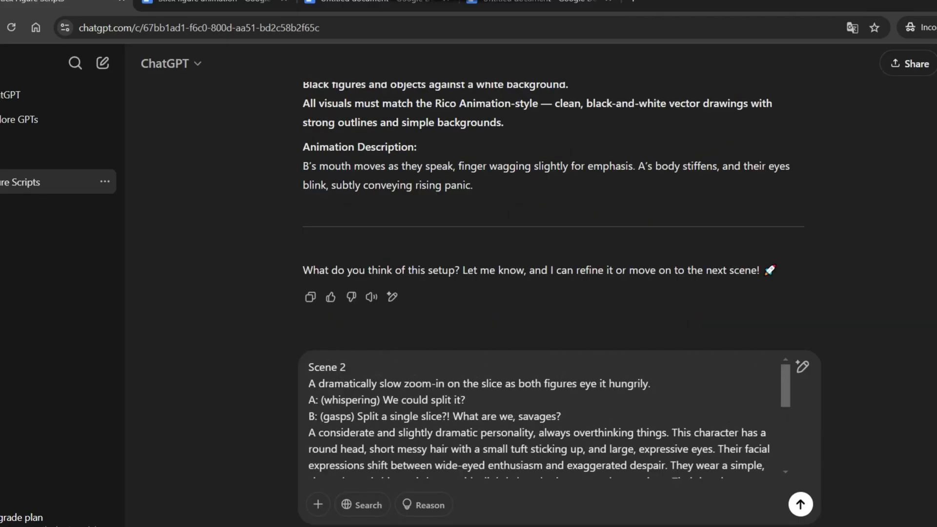
pyautogui.press('Return')
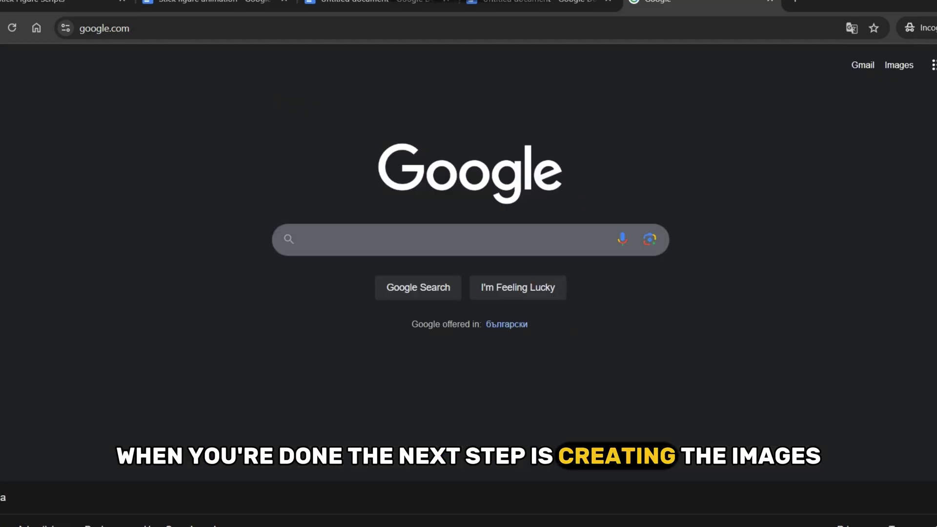
# - Search Google for "leonardo ai", open the Leonardo AI website, and enter its web app
pyautogui.click(304, 239)
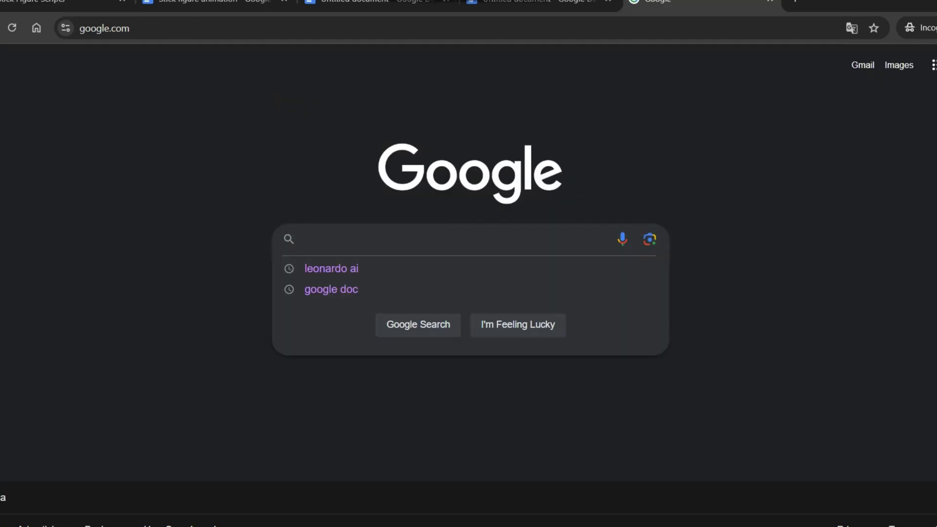
pyautogui.write('leonard')
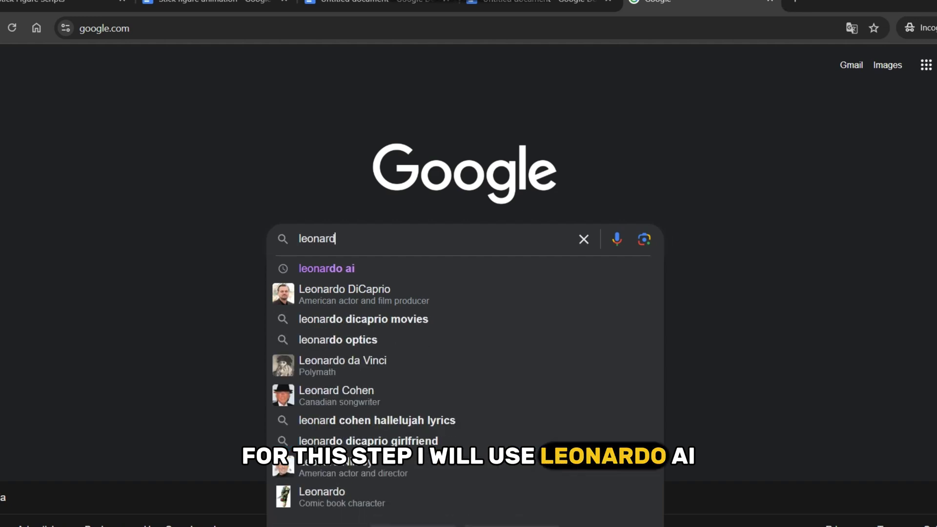
pyautogui.write('o ai')
pyautogui.press('Return')
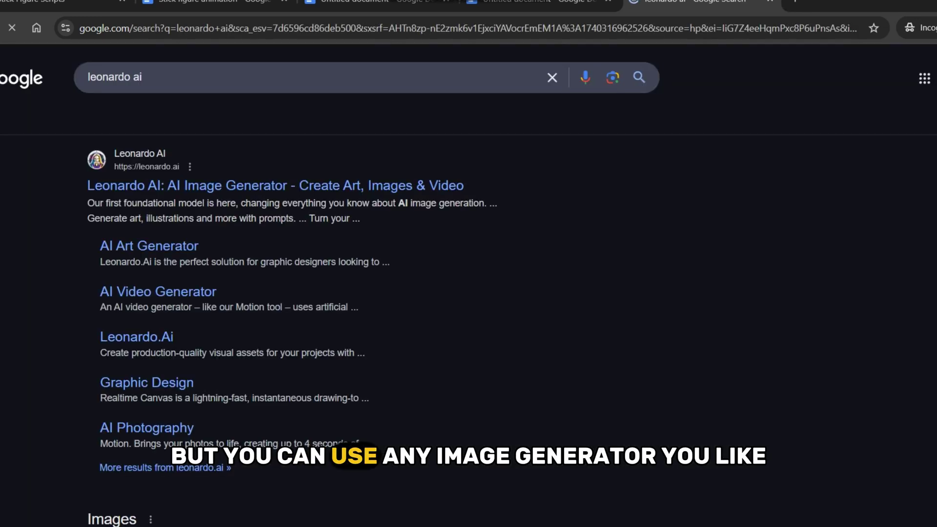
pyautogui.click(275, 185)
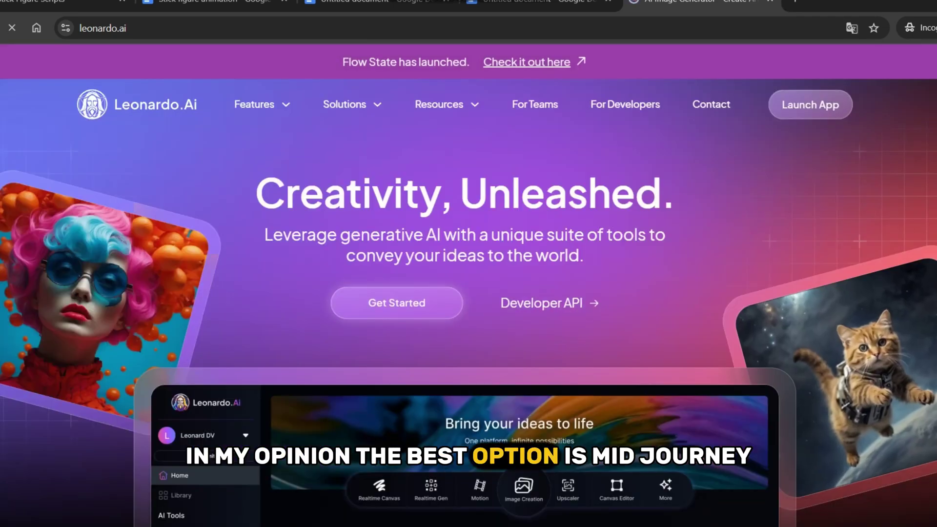
pyautogui.click(397, 303)
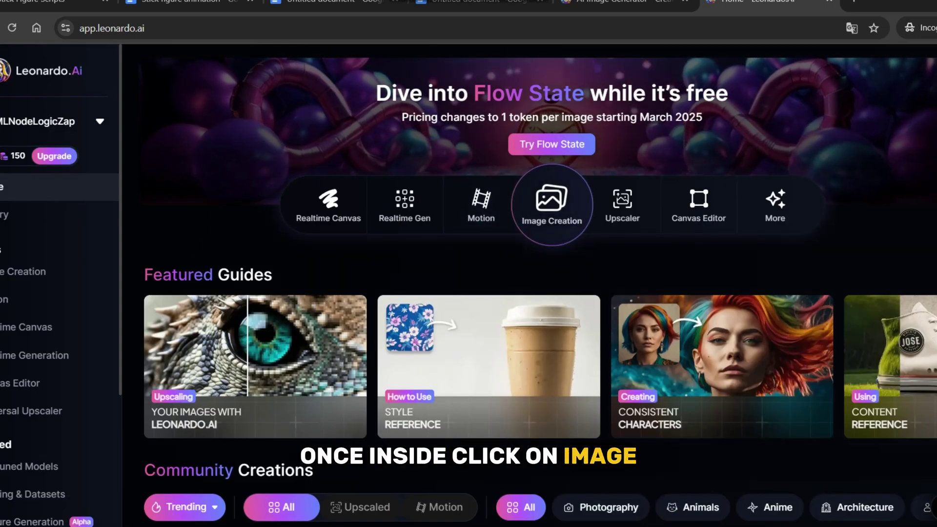
# - Open Image Creation in Leonardo AI and finish the intro guide
pyautogui.click(551, 205)
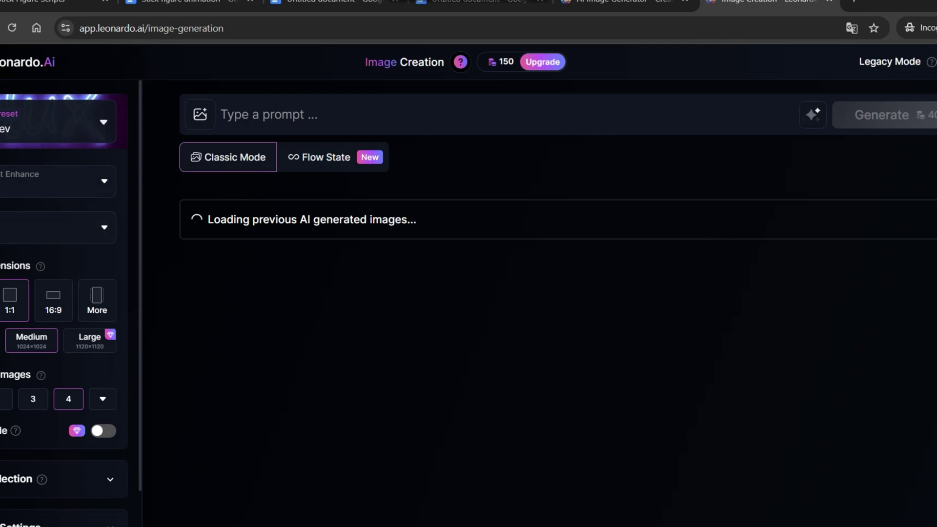
pyautogui.click(397, 330)
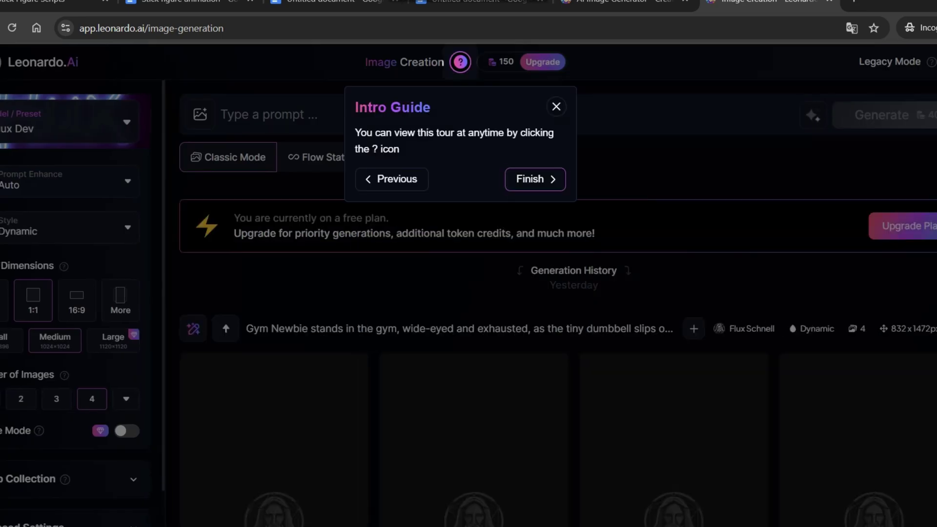
pyautogui.click(535, 179)
# - Set the image generation to the Flux Schnell model, the TikTok (9:16) aspect ratio and the Dynamic style
pyautogui.click(68, 122)
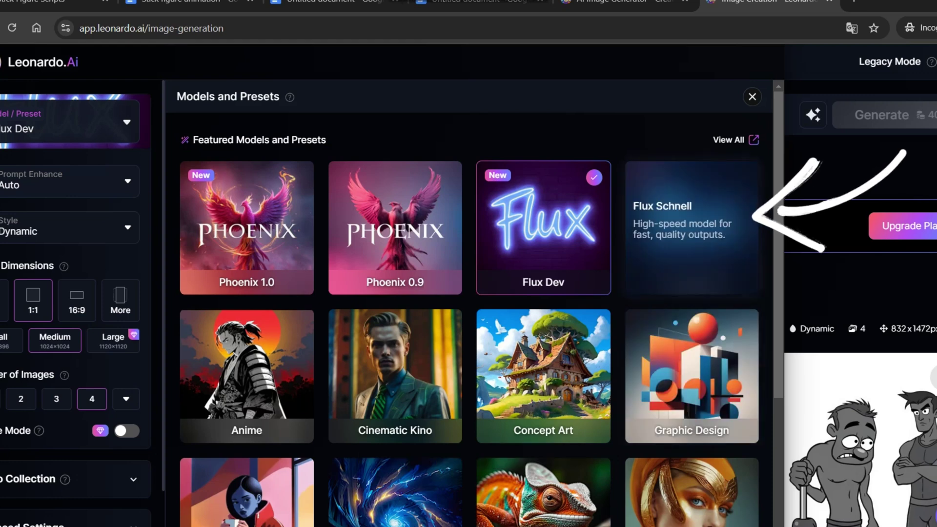
pyautogui.click(691, 228)
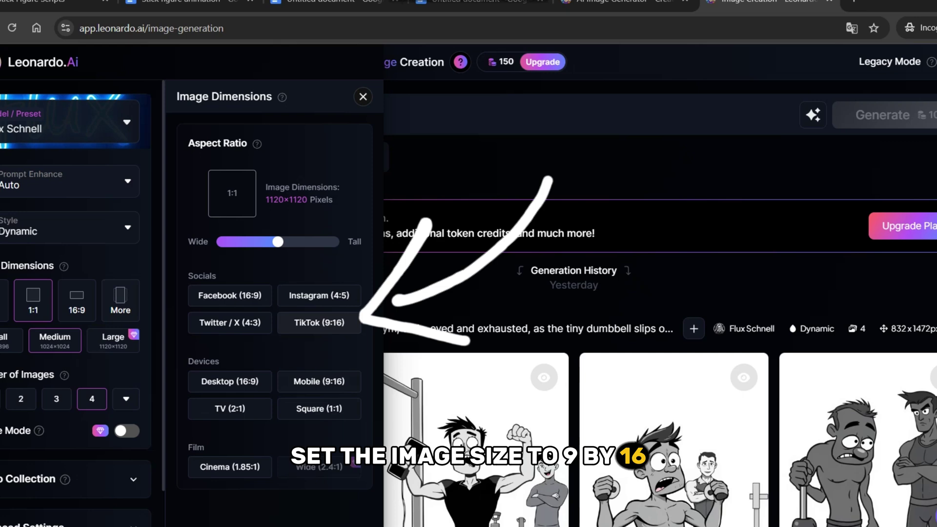
pyautogui.click(318, 323)
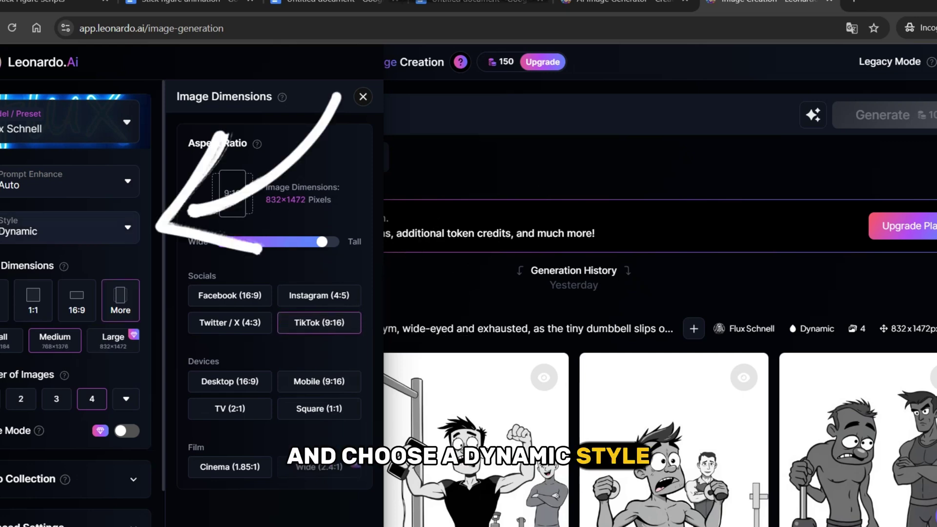
pyautogui.click(69, 227)
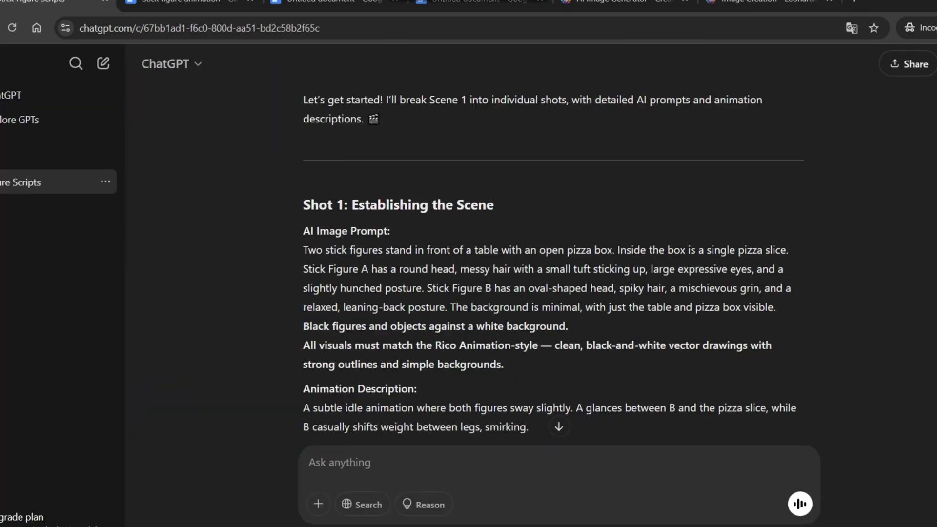
# - Find Scene 1's "Shot 1: Establishing the Scene" in the ChatGPT conversation and copy its AI image prompt
pyautogui.scroll(5, 554, 278)
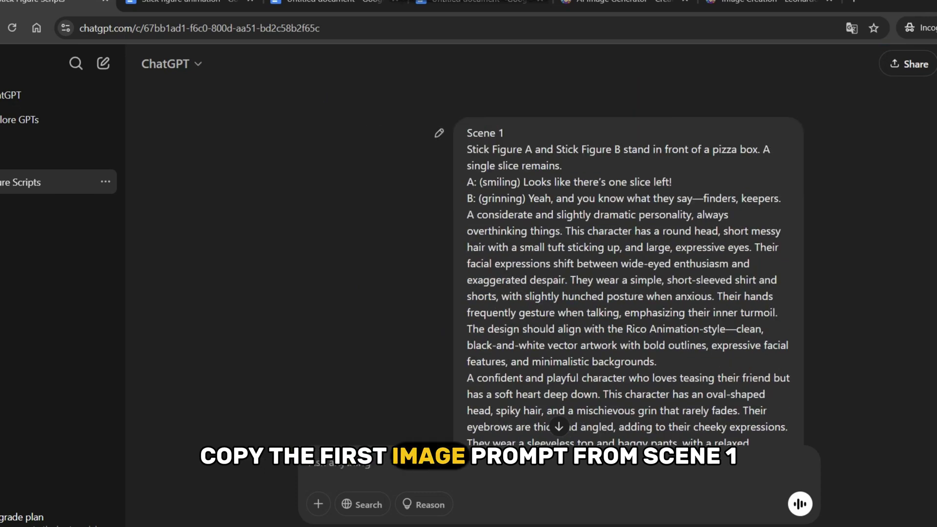
pyautogui.scroll(-10, 553, 278)
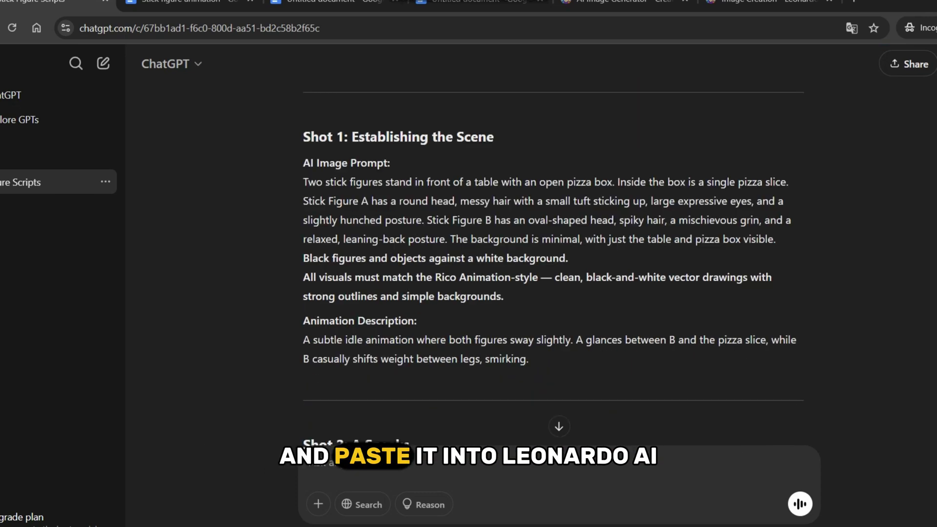
pyautogui.moveTo(303, 182); pyautogui.dragTo(503, 296)
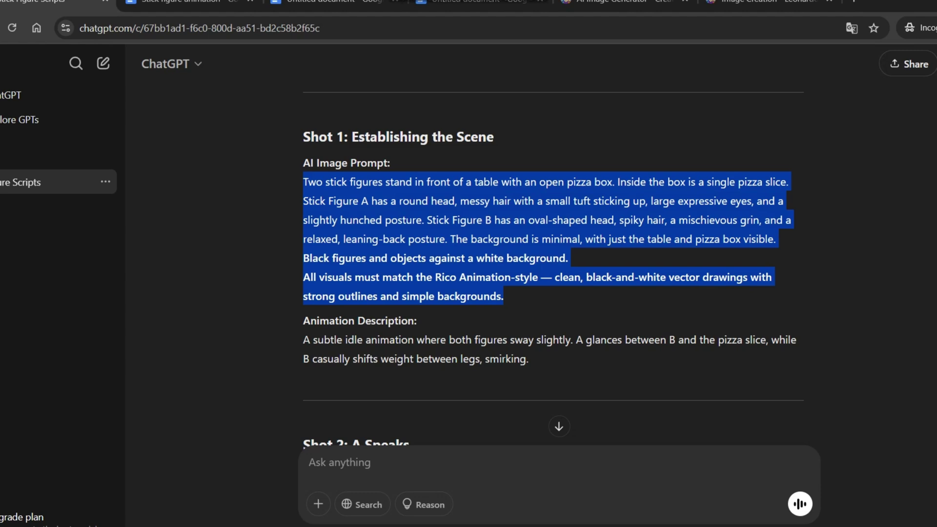
pyautogui.rightClick(450, 233)
pyautogui.click(472, 249)
# - Switch to Leonardo AI, paste the Shot 1 prompt of Scene 1, and generate its four images
pyautogui.click(751, 2)
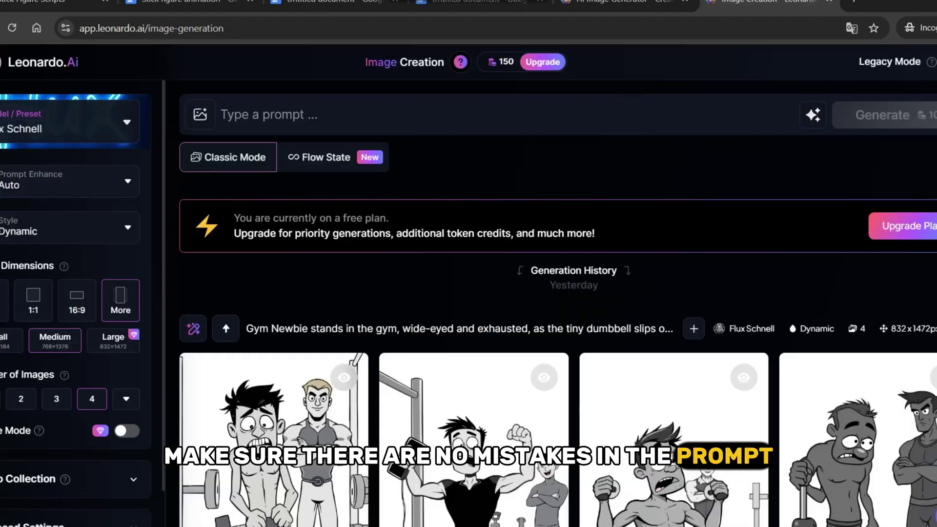
pyautogui.rightClick(403, 116)
pyautogui.click(425, 251)
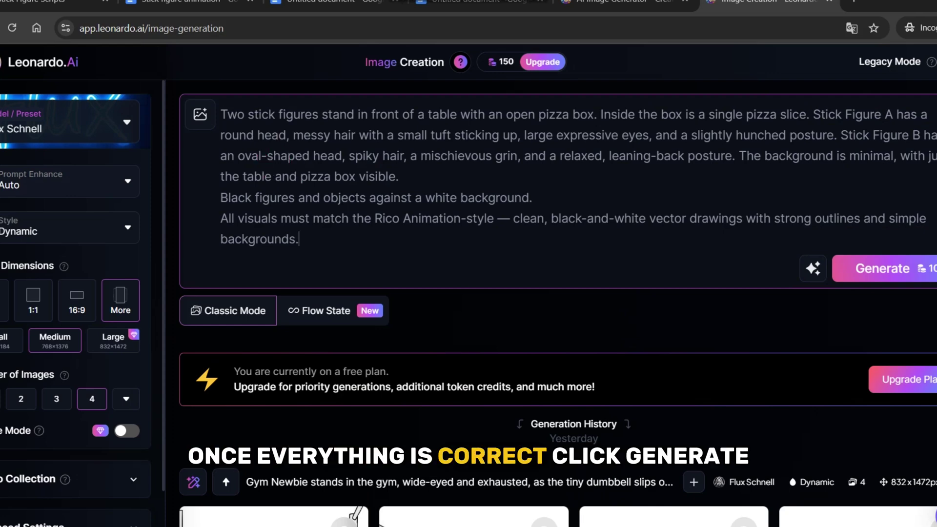
pyautogui.click(882, 268)
pyautogui.scroll(-5, 573, 312)
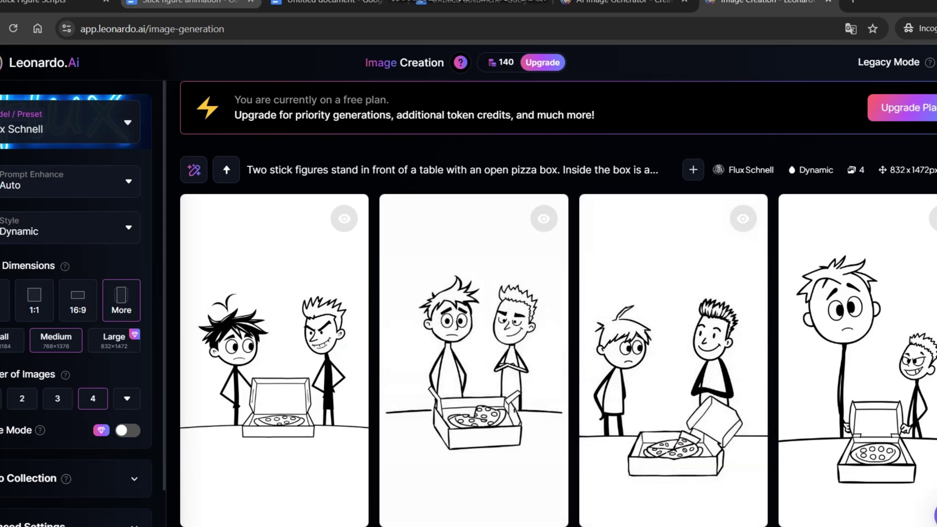
# - Return to ChatGPT and copy the AI image prompt of Scene 1's "Shot 2: A Speaks"
pyautogui.click(49, 2)
pyautogui.scroll(-4, 553, 264)
pyautogui.moveTo(303, 218); pyautogui.dragTo(503, 313)
pyautogui.rightClick(471, 270)
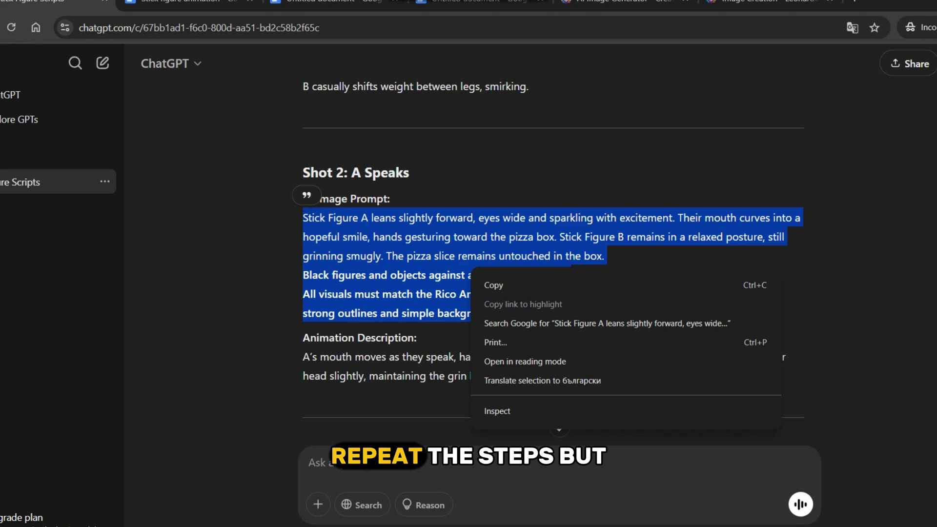
pyautogui.click(494, 285)
# - Switch to Leonardo AI, replace the old prompt with the copied Shot 2 prompt, and generate the images
pyautogui.click(762, 2)
pyautogui.click(439, 146)
pyautogui.hotkey('ctrl', 'a')
pyautogui.press('BackSpace')
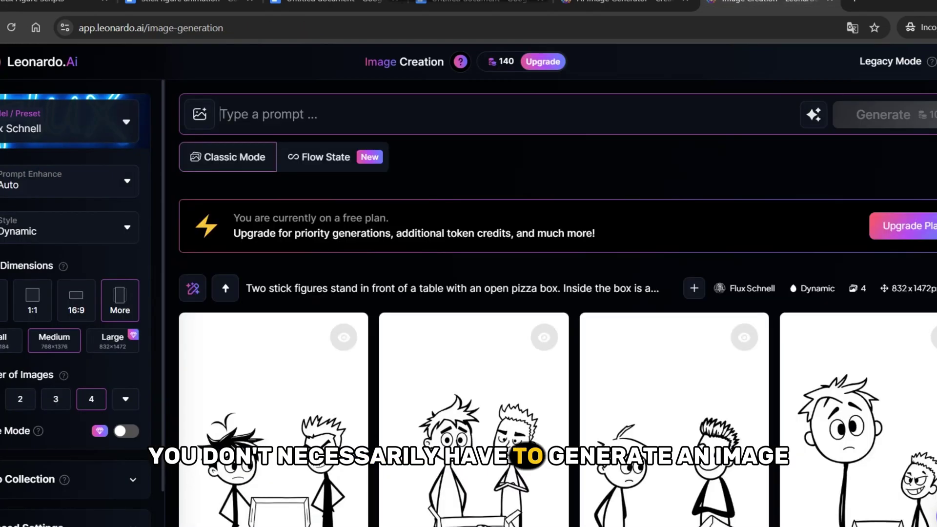
pyautogui.rightClick(230, 109)
pyautogui.click(258, 227)
pyautogui.press('Return')
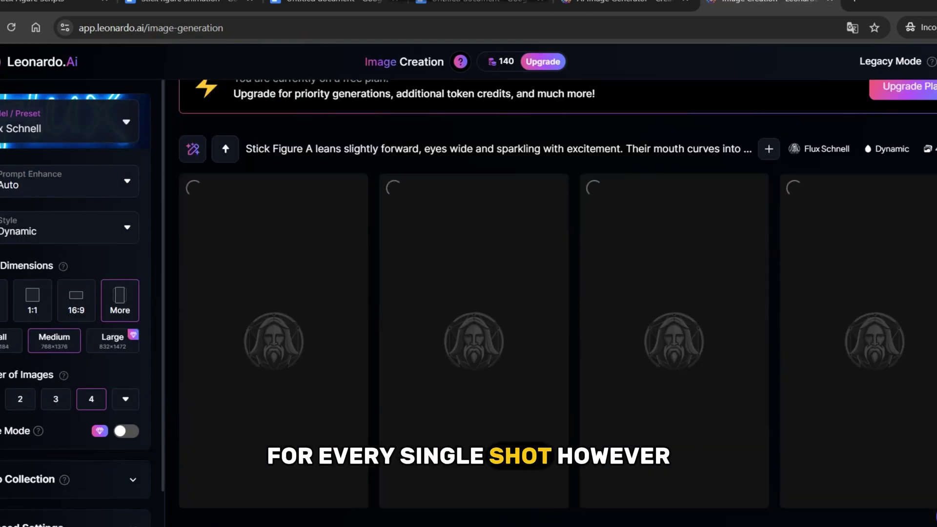
pyautogui.scroll(-7, 557, 303)
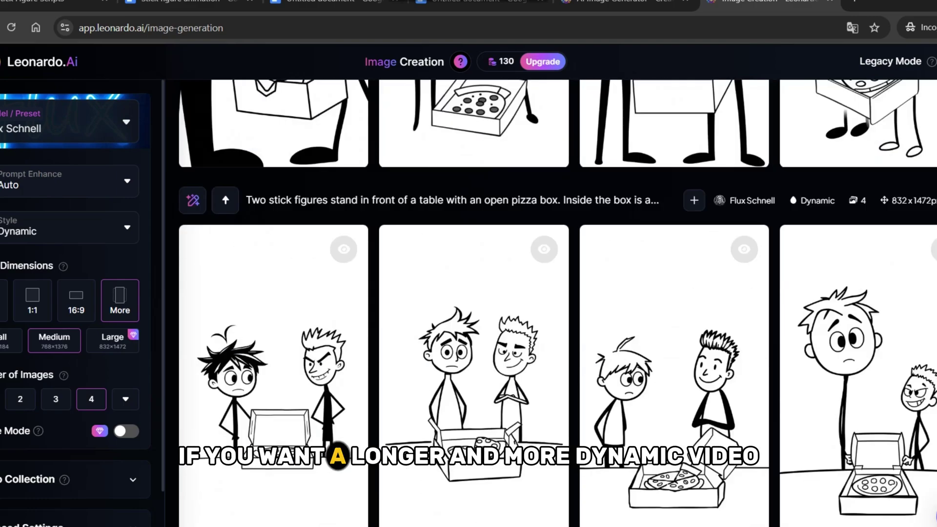
# - Go back to ChatGPT and copy the image prompt starting "A single pizza slice rests in an open pizza box"
pyautogui.scroll(4, 557, 302)
pyautogui.hotkey('ctrl', '1')
pyautogui.scroll(8, 551, 244)
pyautogui.scroll(-2, 551, 244)
pyautogui.moveTo(302, 175); pyautogui.dragTo(503, 271)
pyautogui.hotkey('ctrl', 'c')
# - Replace the prompt in Leonardo AI with the copied single-pizza-slice prompt and generate the images
pyautogui.hotkey('ctrl', '6')
pyautogui.hotkey('ctrl', 'a')
pyautogui.hotkey('ctrl', 'v')
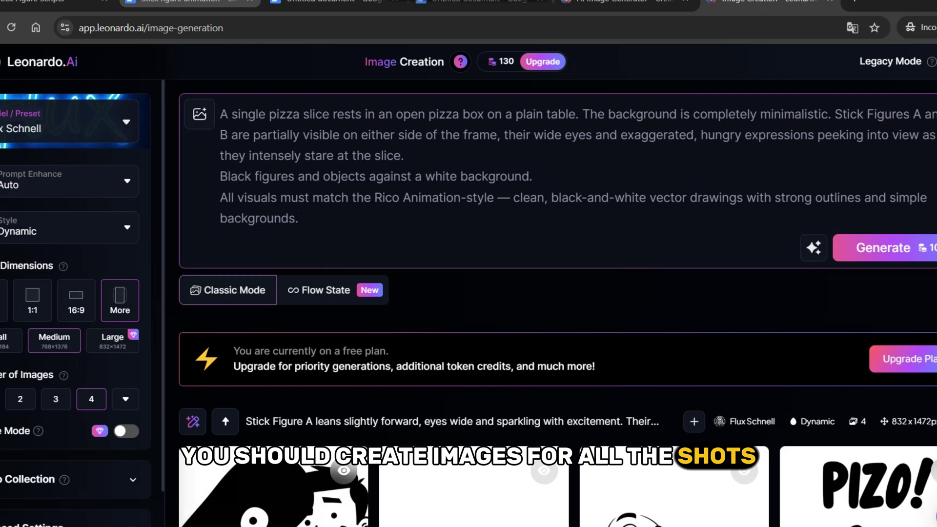
pyautogui.press('Return')
pyautogui.scroll(-5, 557, 302)
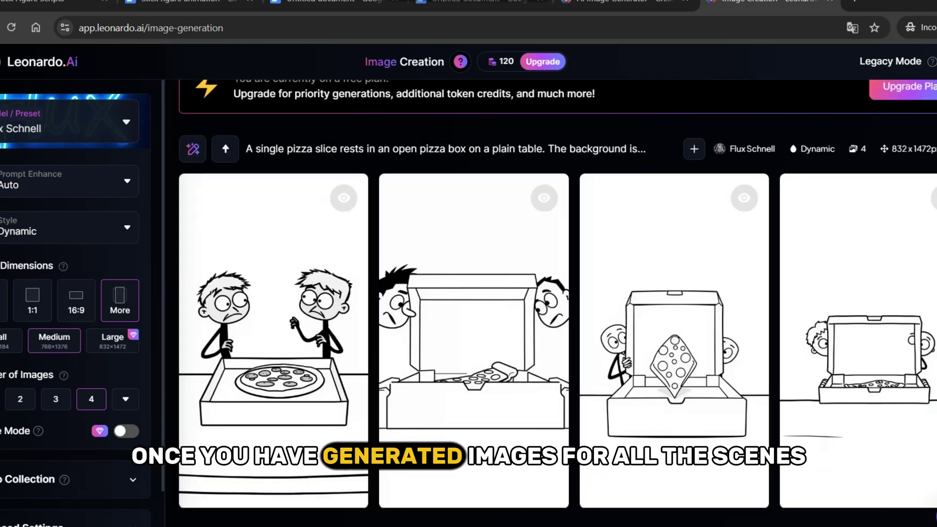
# - Return to ChatGPT and copy the AI image prompt of "Shot 2: A Makes the Suggestion"
pyautogui.hotkey('ctrl', '1')
pyautogui.scroll(-5, 553, 263)
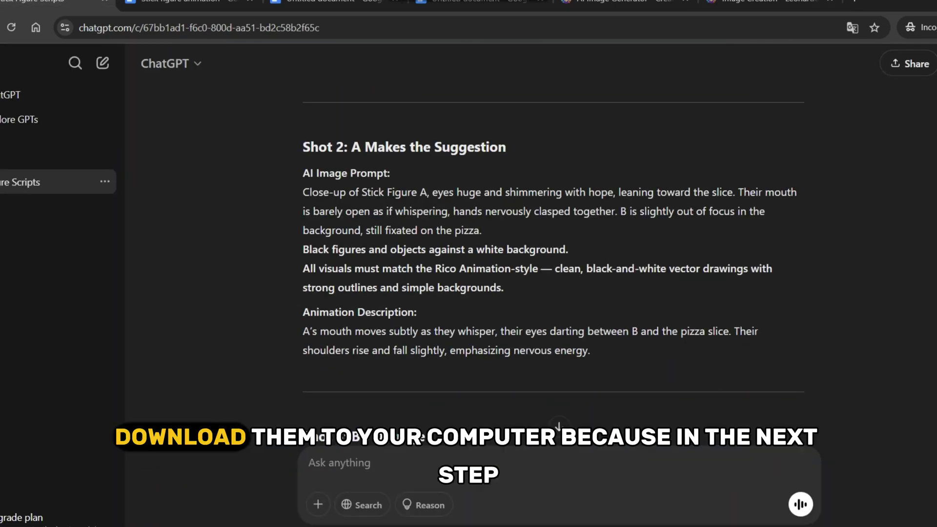
pyautogui.moveTo(303, 192); pyautogui.dragTo(503, 288)
pyautogui.rightClick(456, 258)
pyautogui.click(481, 270)
# - Switch to Leonardo AI, replace the single-pizza-slice prompt with the copied one, and generate the images
pyautogui.click(764, 3)
pyautogui.tripleClick(376, 177)
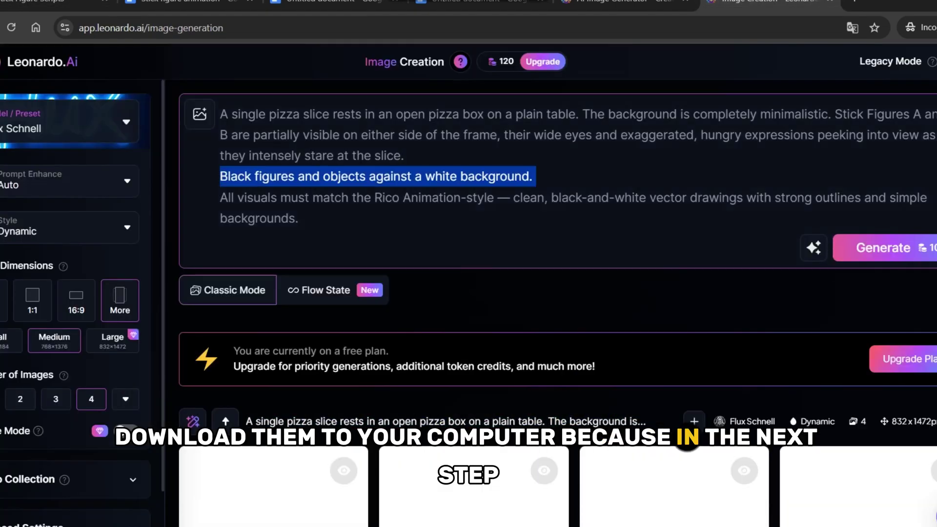
pyautogui.hotkey('ctrl', 'a')
pyautogui.hotkey('ctrl', 'v')
pyautogui.click(883, 226)
pyautogui.scroll(-5, 558, 293)
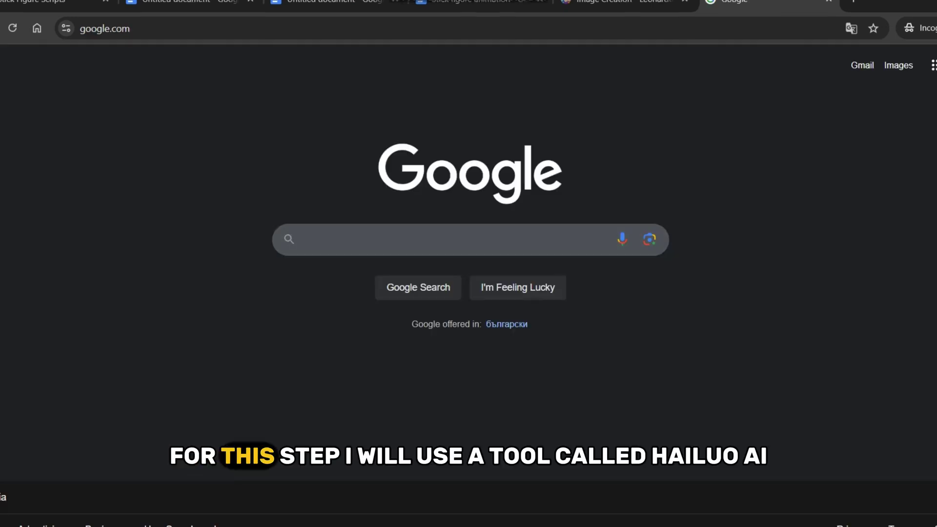
# - Find Hailuo AI through Google and upload the image of two stick figures standing in front of a table for Image to Video
pyautogui.click(305, 239)
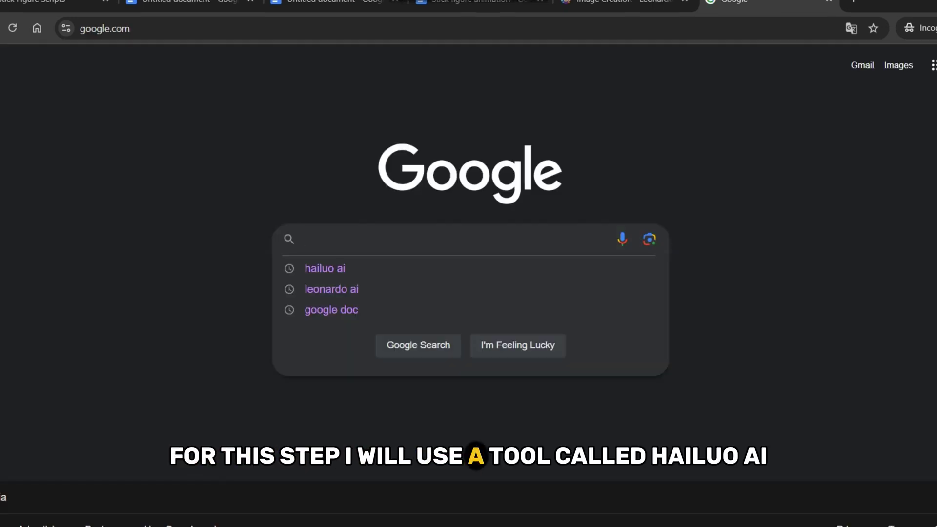
pyautogui.write('hailu')
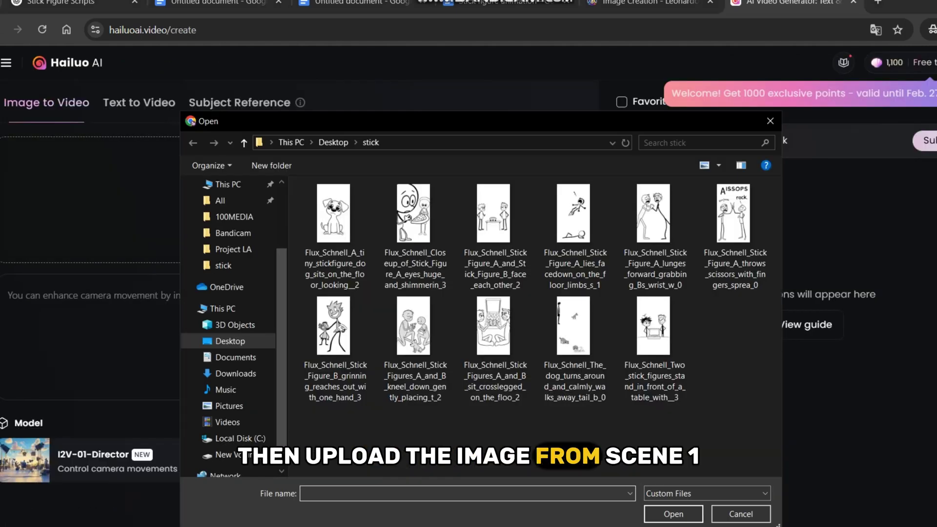
pyautogui.doubleClick(653, 342)
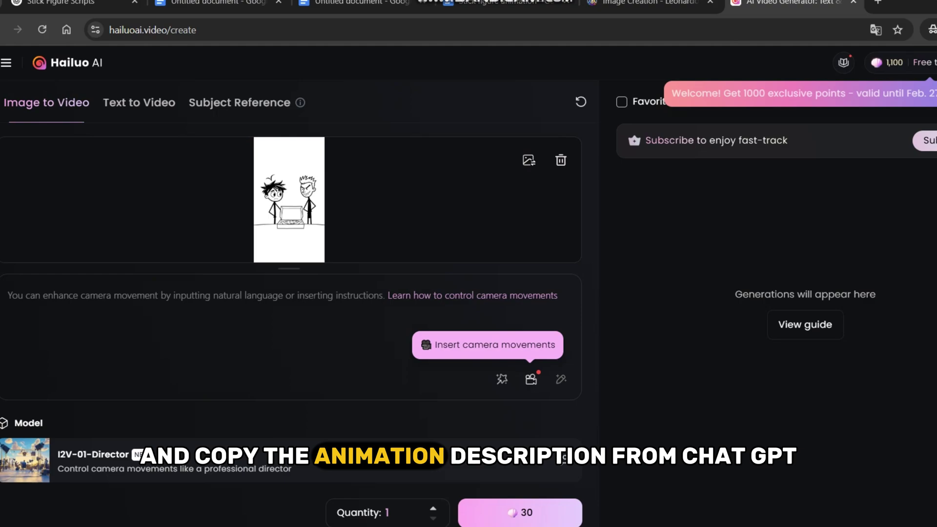
# - Go to ChatGPT and copy the animation description of Scene 1's "Shot 1: Establishing the Scene"
pyautogui.click(60, 4)
pyautogui.scroll(3, 580, 264)
pyautogui.scroll(11, 579, 264)
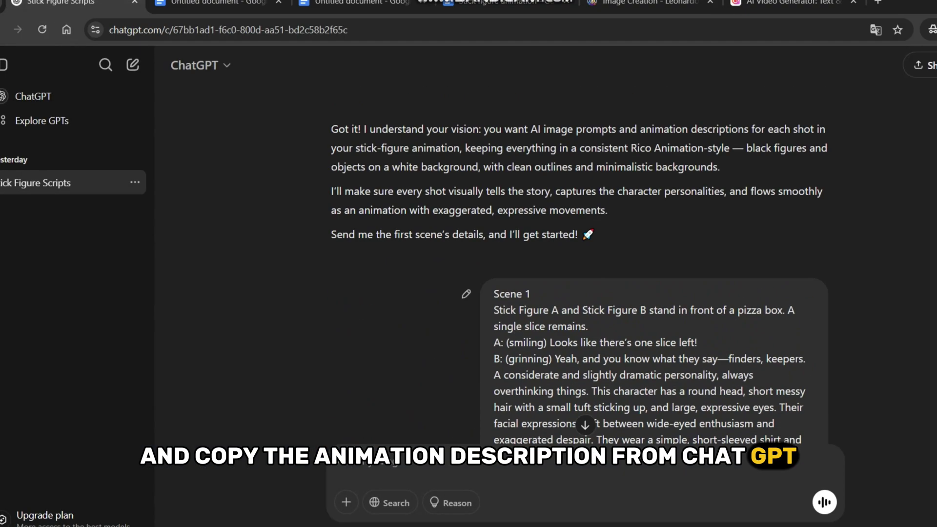
pyautogui.scroll(-12, 580, 264)
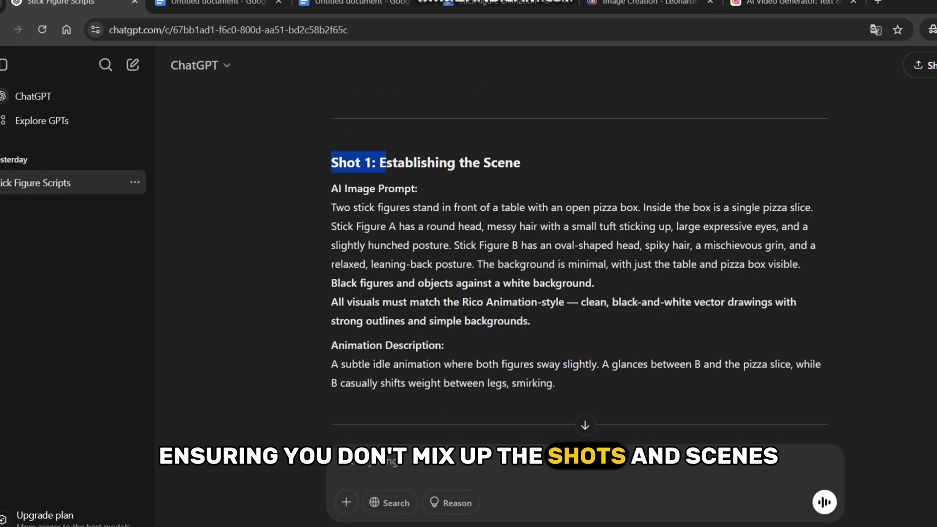
pyautogui.scroll(-3, 580, 264)
pyautogui.moveTo(331, 228); pyautogui.dragTo(450, 248)
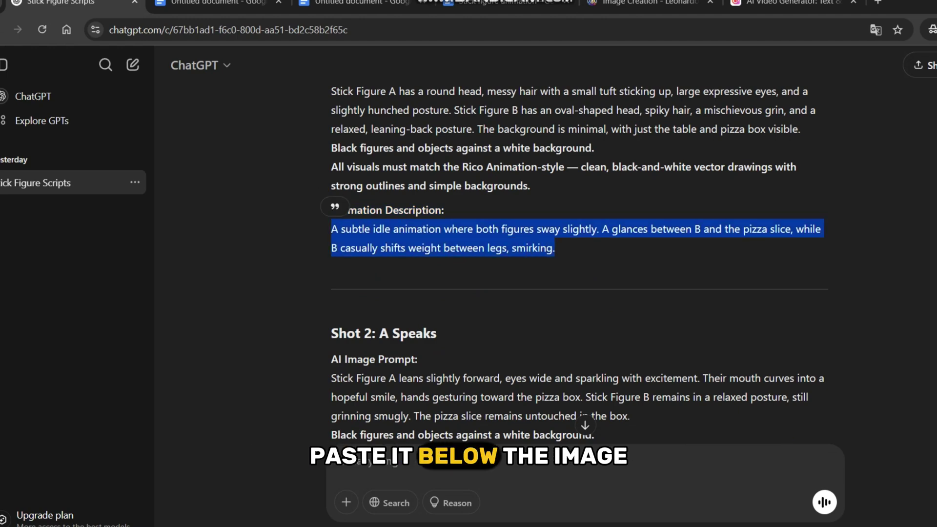
pyautogui.moveTo(378, 276); pyautogui.dragTo(555, 248)
# - Switch back to Hailuo AI and paste the copied animation description as the video prompt
pyautogui.click(790, 4)
pyautogui.rightClick(205, 296)
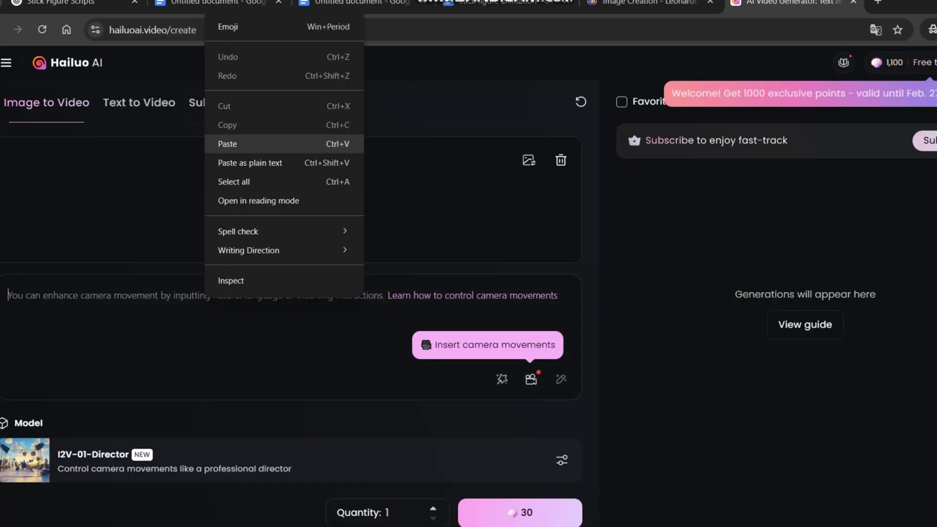
pyautogui.click(234, 143)
# - Open the "Stick figure animation" document and copy the paragraph under its "Animation" heading, without the heading
pyautogui.hotkey('ctrl', '4')
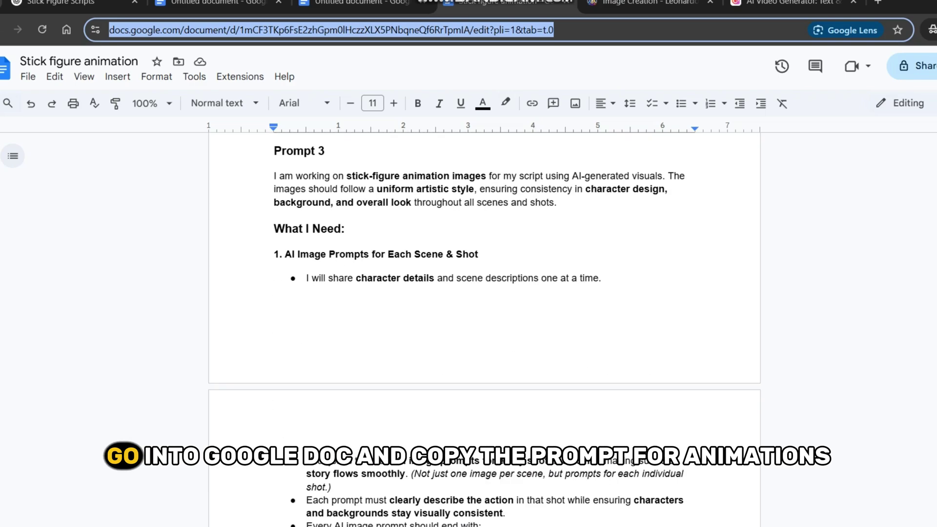
pyautogui.scroll(-15, 485, 312)
pyautogui.moveTo(273, 287); pyautogui.dragTo(590, 317)
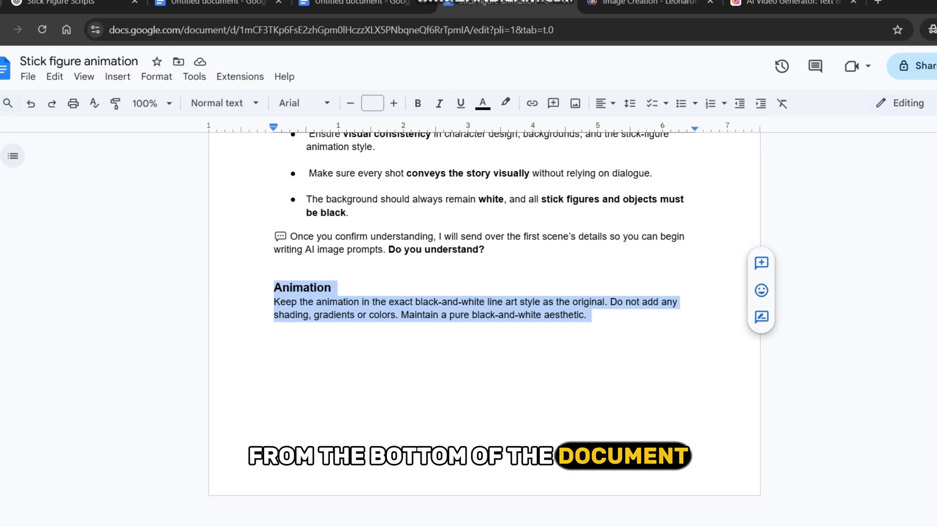
pyautogui.moveTo(275, 302); pyautogui.dragTo(588, 316)
pyautogui.rightClick(588, 315)
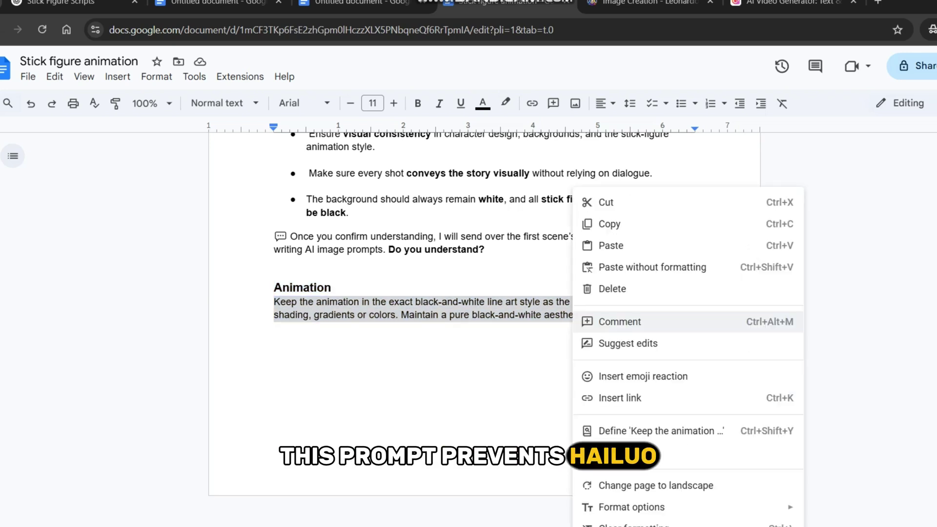
pyautogui.click(610, 223)
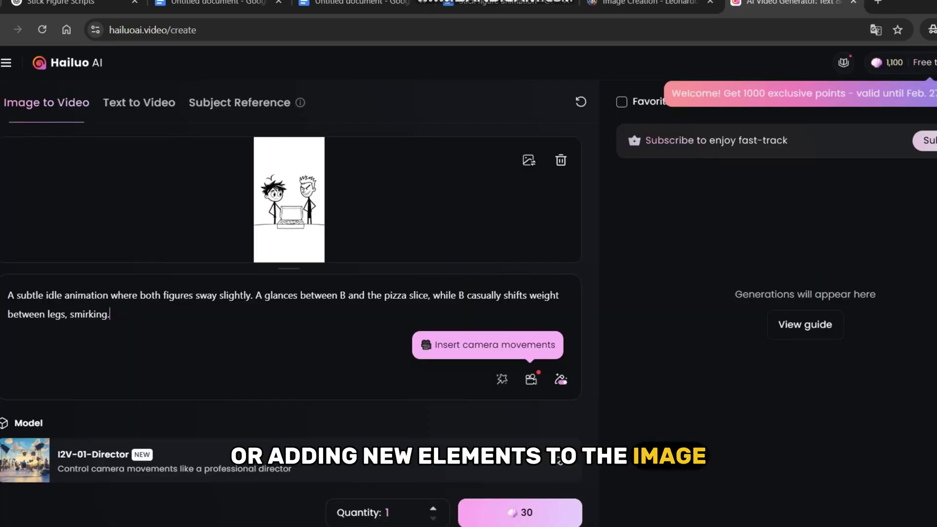
# - In Hailuo AI, append the copied black-and-white line art instructions to the end of the video prompt
pyautogui.rightClick(200, 325)
pyautogui.click(219, 171)
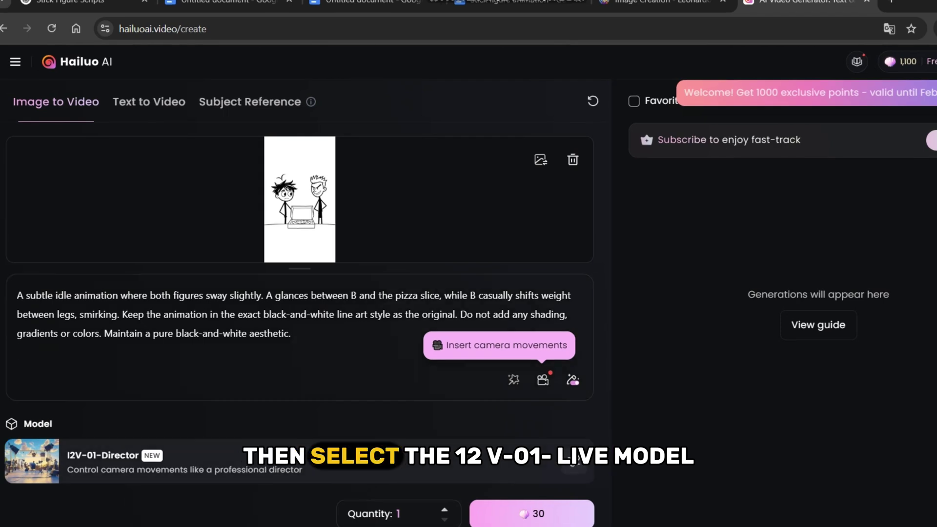
# - Generate the video with the I2V-01-live model and play the result
pyautogui.click(575, 461)
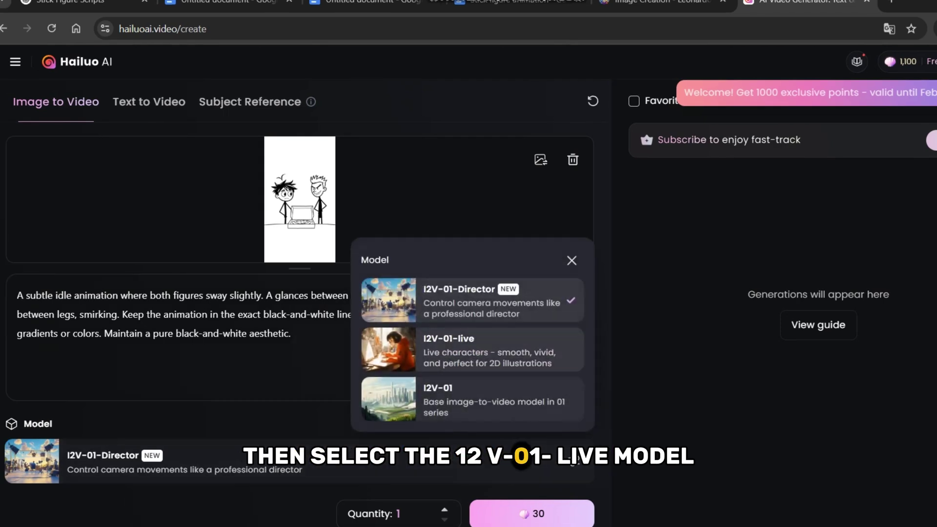
pyautogui.click(472, 350)
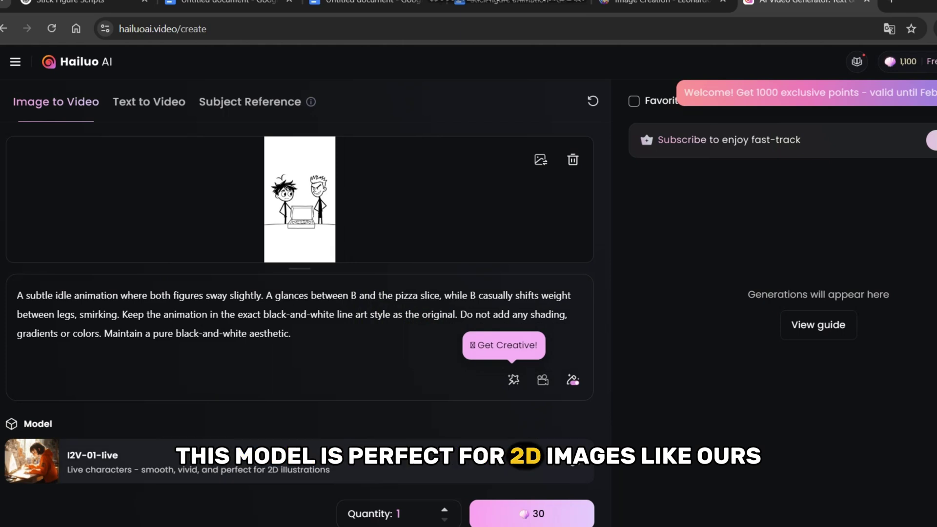
pyautogui.click(531, 513)
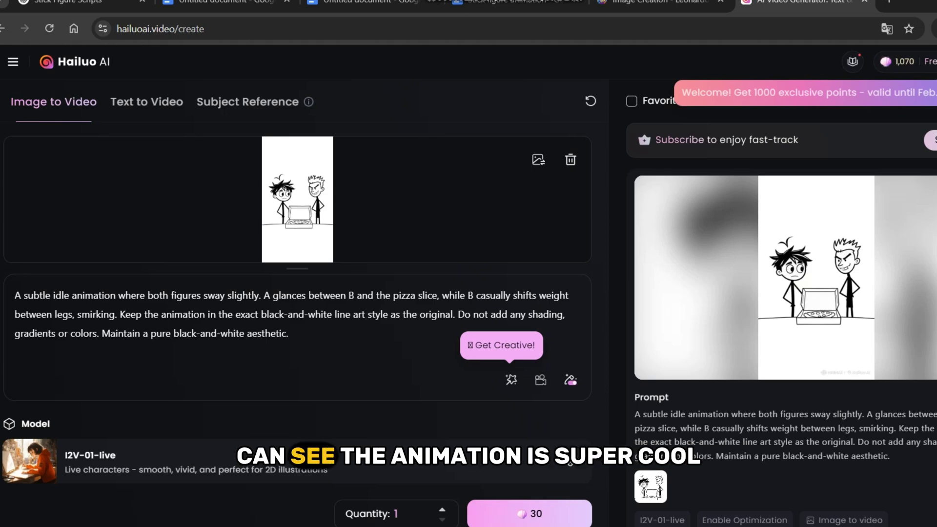
pyautogui.click(816, 277)
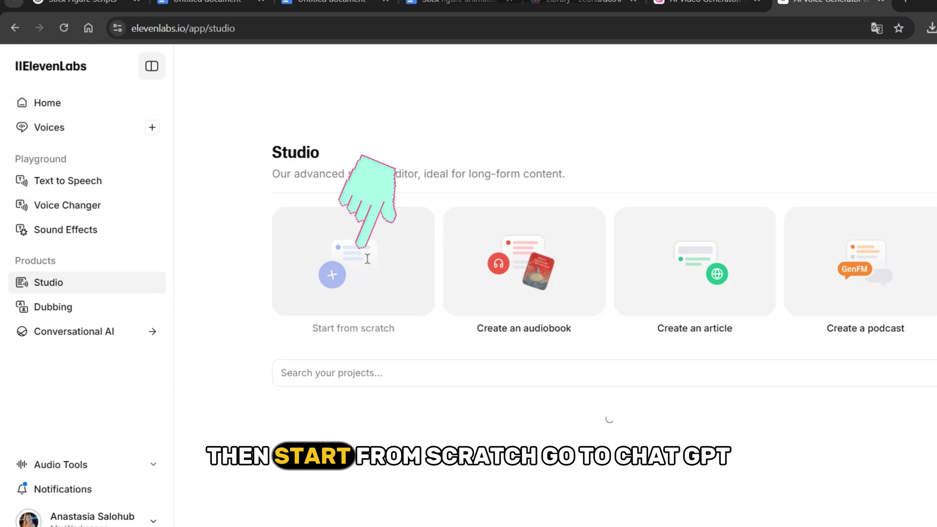
# - Start an ElevenLabs Studio project from scratch and paste in the first script's scenes and dialogue copied from ChatGPT
pyautogui.click(367, 259)
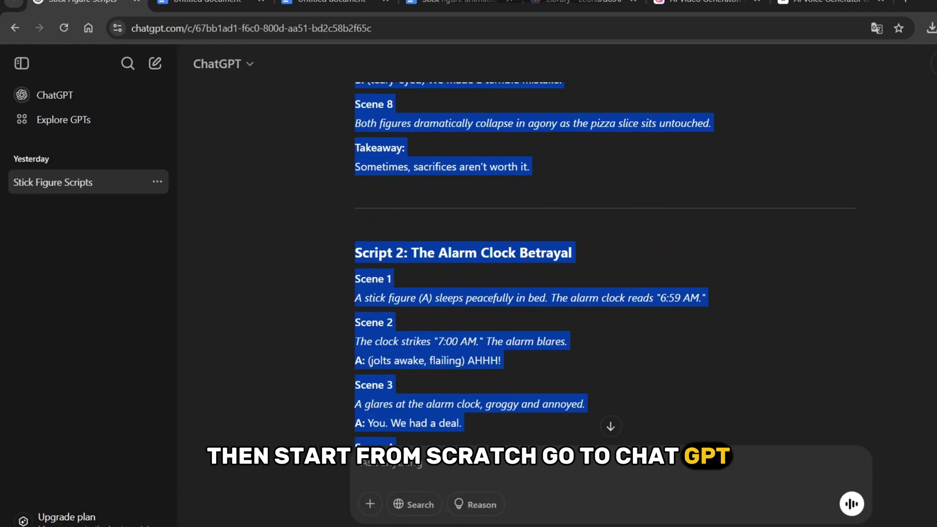
pyautogui.moveTo(502, 428); pyautogui.dragTo(394, 197)
pyautogui.rightClick(502, 193)
pyautogui.scroll(8, 355, 183)
pyautogui.moveTo(529, 260); pyautogui.dragTo(355, 228)
pyautogui.rightClick(397, 174)
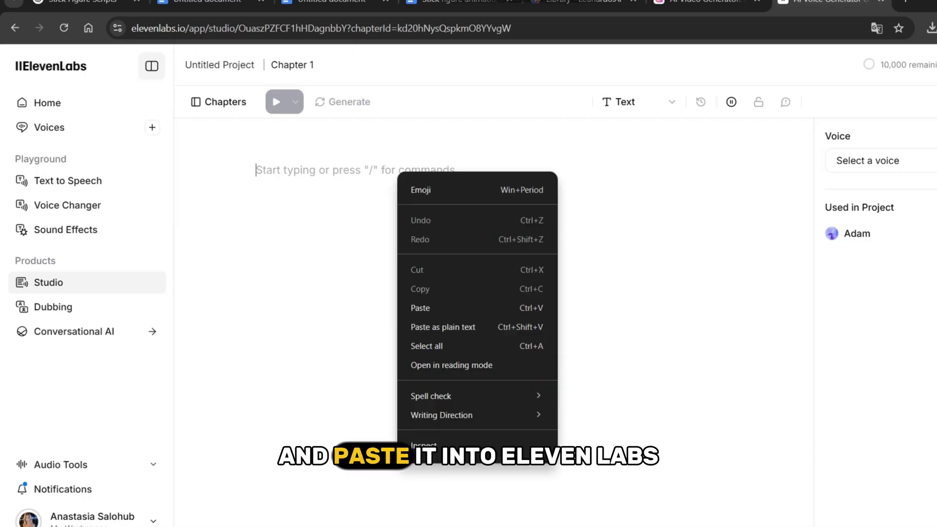
pyautogui.click(418, 306)
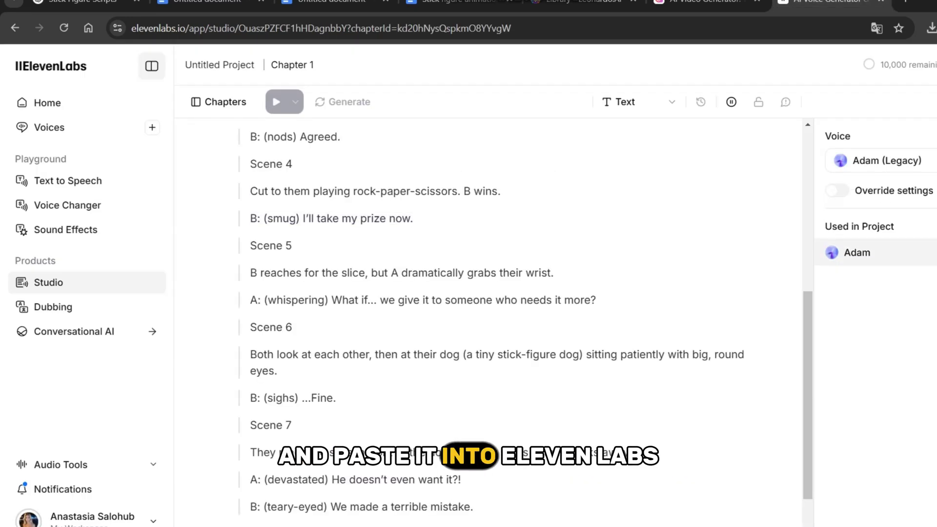
# - Delete the scene headings and the opening scene description from the pasted script
pyautogui.scroll(10, 488, 293)
pyautogui.moveTo(685, 197); pyautogui.dragTo(251, 170)
pyautogui.press('BackSpace')
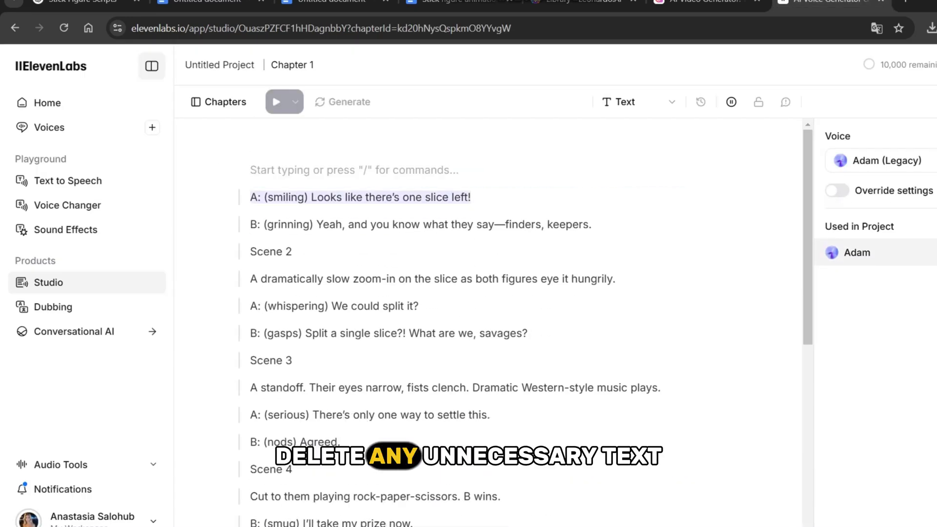
pyautogui.moveTo(459, 170); pyautogui.dragTo(251, 170)
pyautogui.click(292, 252)
pyautogui.press('BackSpace')
pyautogui.press('BackSpace')
pyautogui.press('BackSpace')
pyautogui.press('BackSpace')
pyautogui.press('BackSpace')
pyautogui.press('BackSpace')
pyautogui.press('BackSpace')
pyautogui.press('BackSpace')
pyautogui.tripleClick(420, 224)
pyautogui.tripleClick(271, 360)
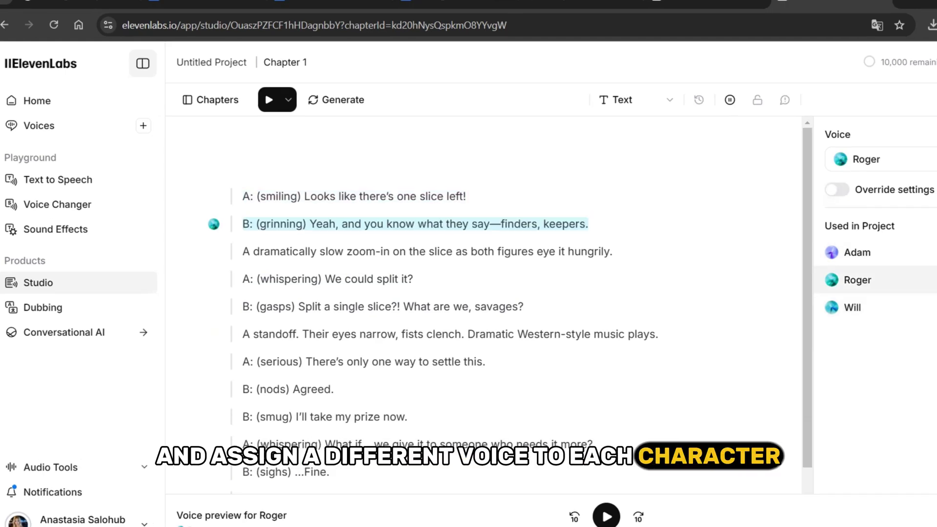
# - Assign the Will voice to B's "(grinning)" line and the Roger voice to A's "(smiling)" line
pyautogui.click(852, 307)
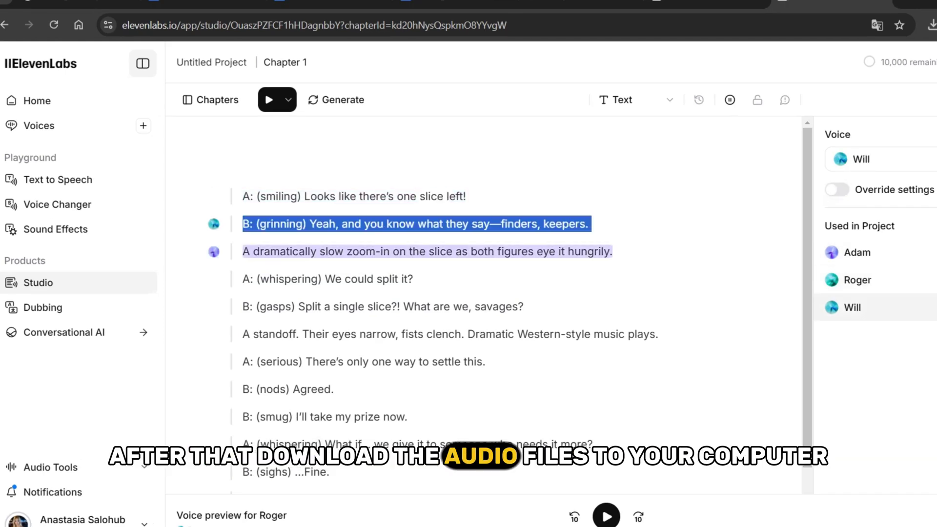
pyautogui.tripleClick(433, 195)
pyautogui.click(857, 280)
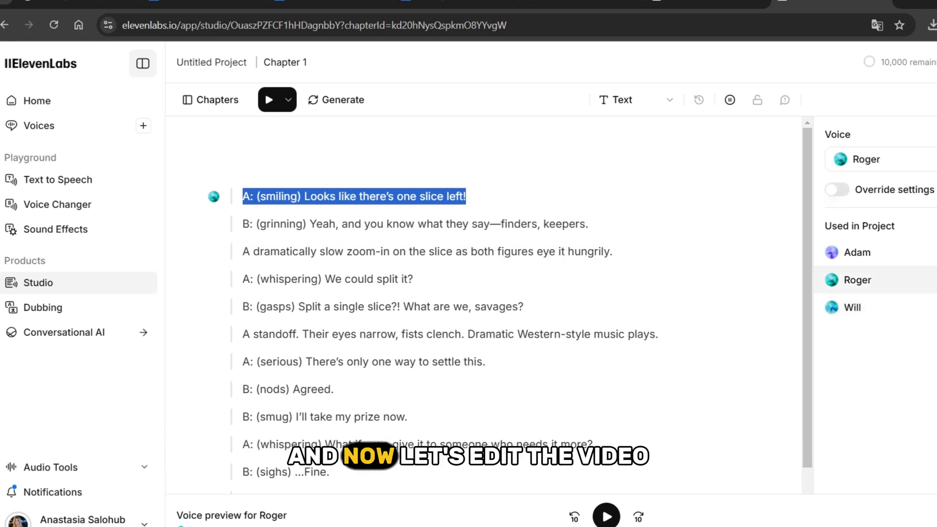
pyautogui.tripleClick(332, 251)
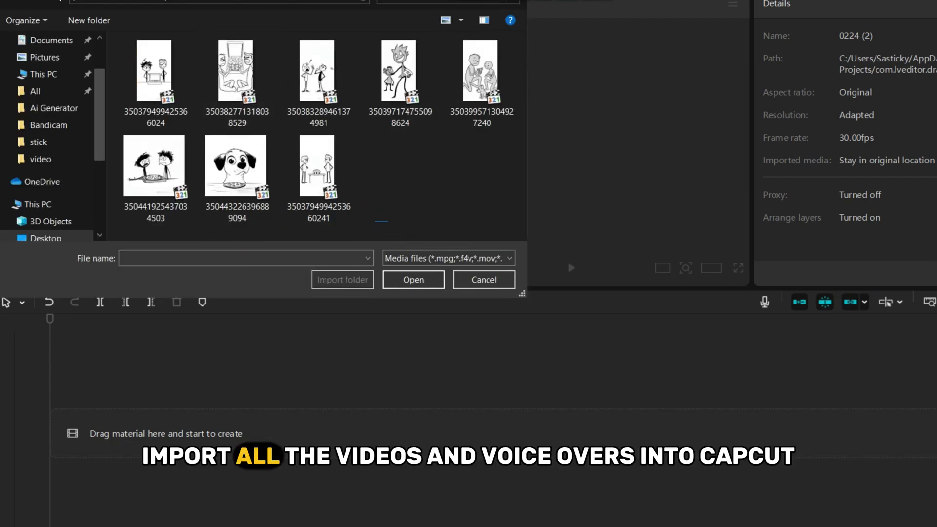
# - In CapCut, import all the stick figure animation videos and the voice-over file 111
pyautogui.hotkey('ctrl', 'a')
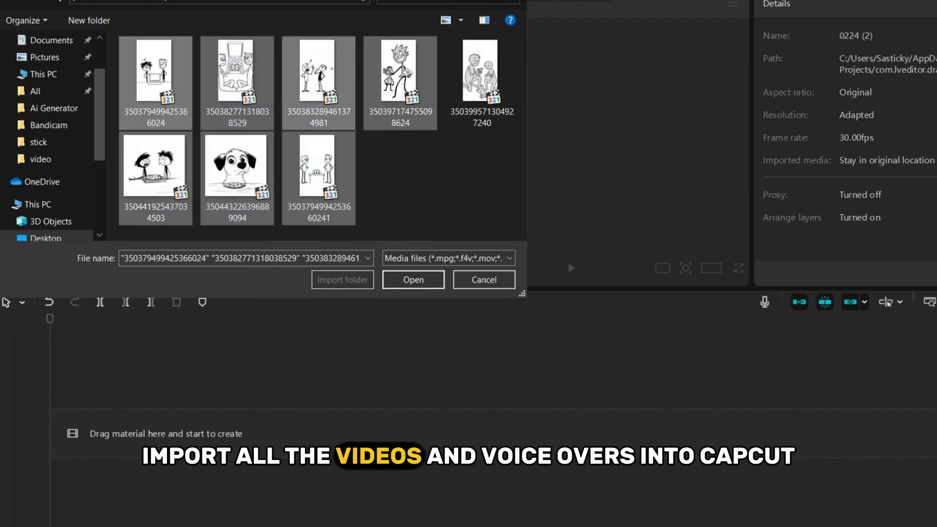
pyautogui.press('Return')
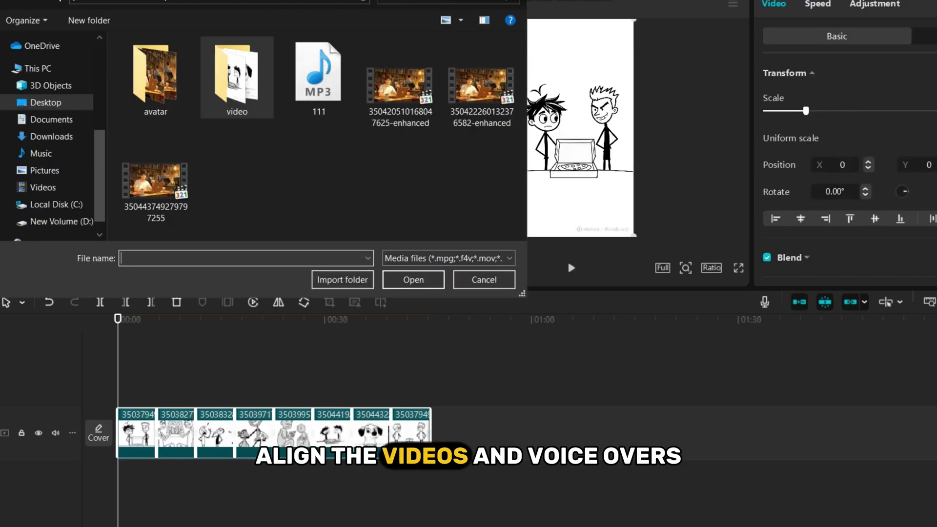
pyautogui.click(319, 78)
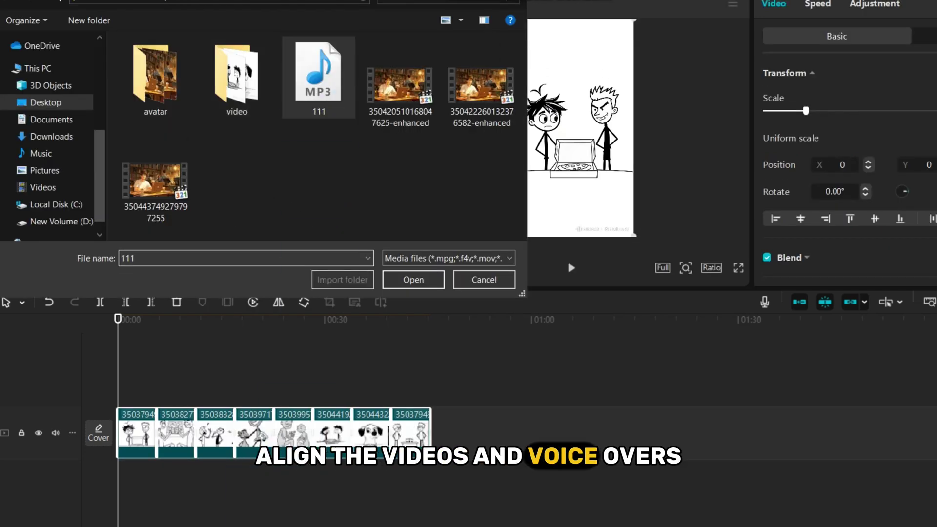
pyautogui.doubleClick(319, 78)
# - Place the extracted voice-over on the timeline and align the video clips with it
pyautogui.click(234, 69)
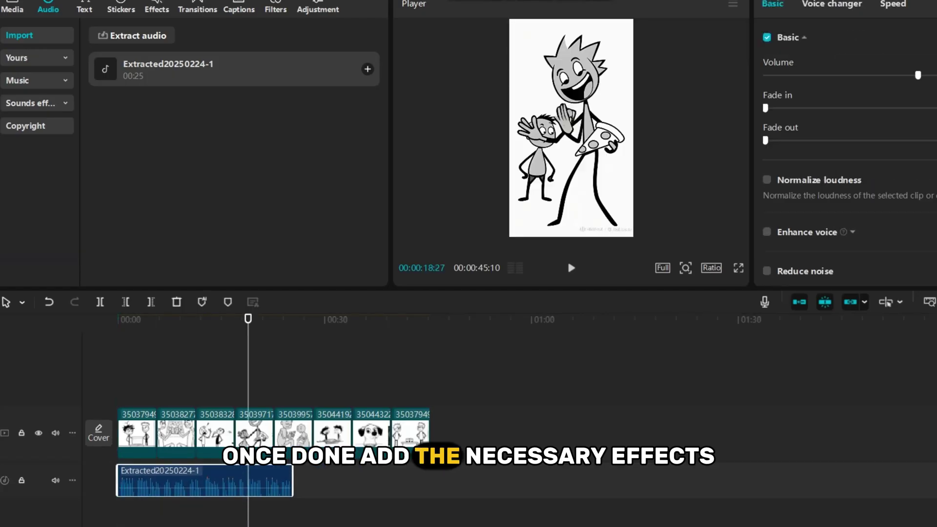
pyautogui.hotkey('ctrl', '=')
pyautogui.moveTo(349, 433); pyautogui.dragTo(330, 433)
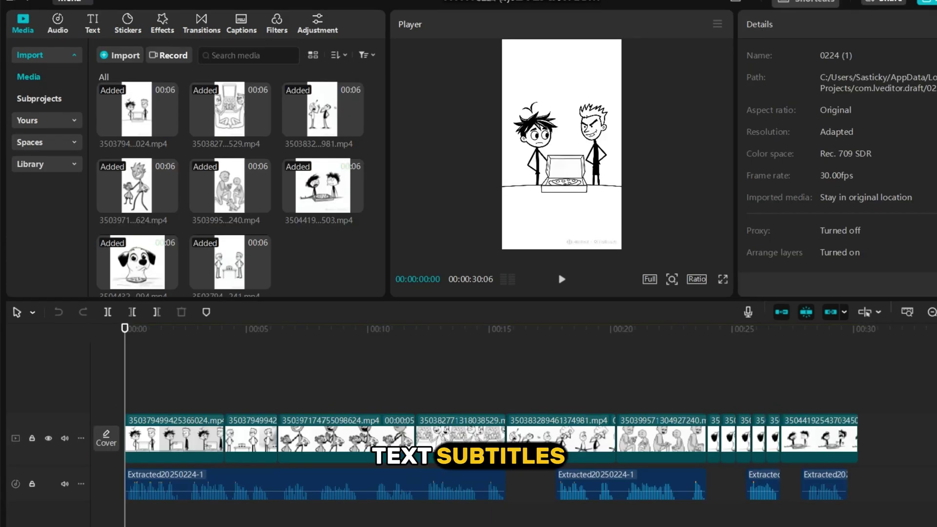
# - Browse the trending sound effects in the audio library
pyautogui.click(57, 23)
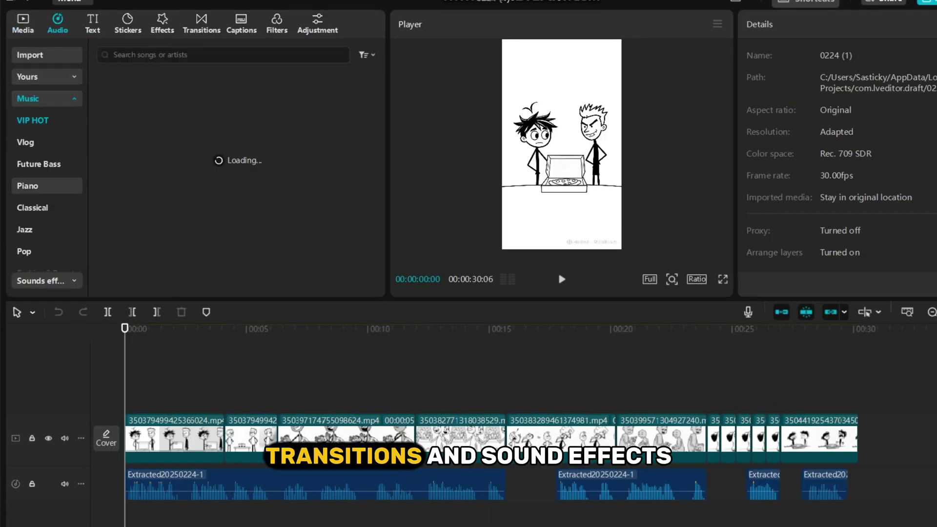
pyautogui.click(46, 281)
pyautogui.scroll(-5, 239, 195)
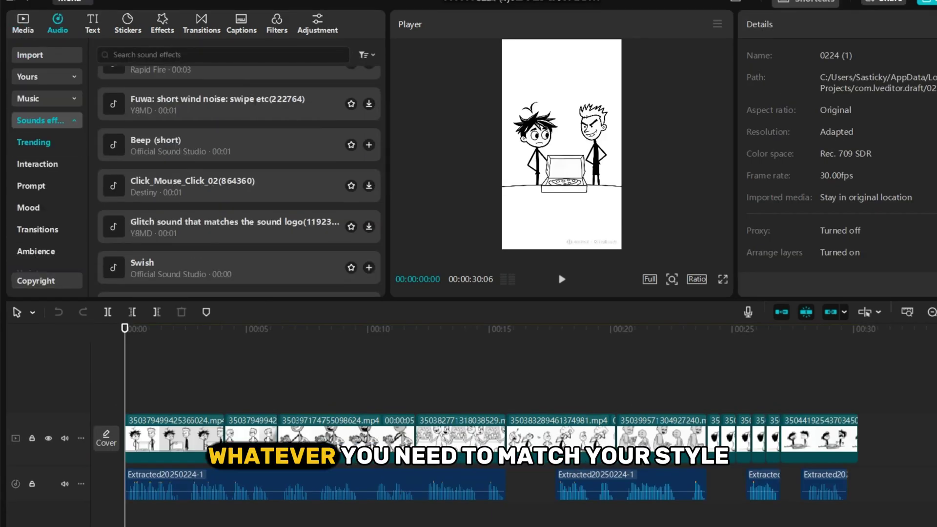
pyautogui.scroll(-3, 46, 171)
# - Add a Mix transition between the first and second clips and a Rotate CW II transition between the second and third
pyautogui.click(201, 23)
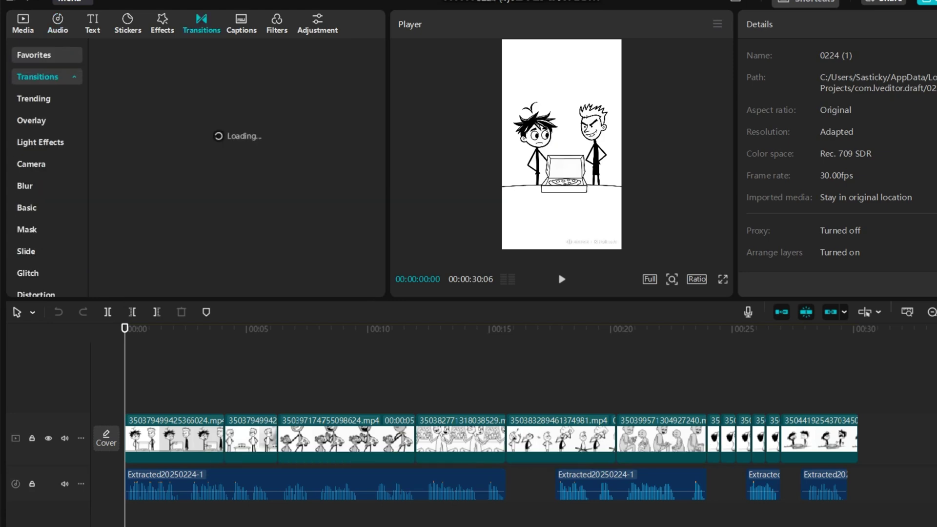
pyautogui.moveTo(228, 432); pyautogui.dragTo(224, 437)
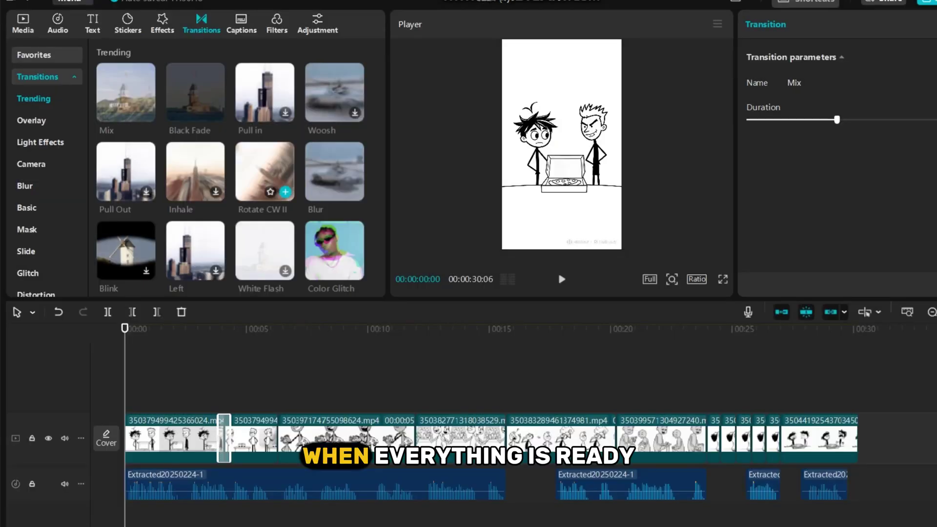
pyautogui.moveTo(265, 172); pyautogui.dragTo(277, 438)
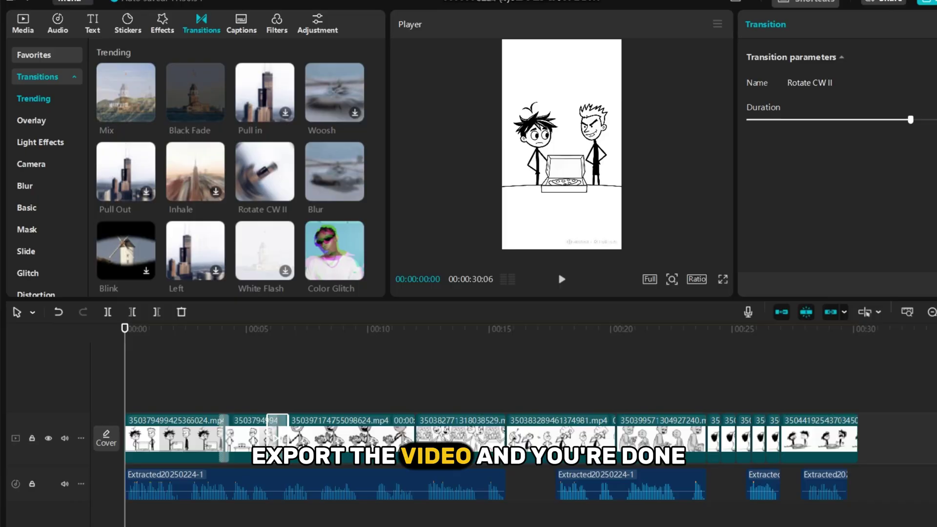